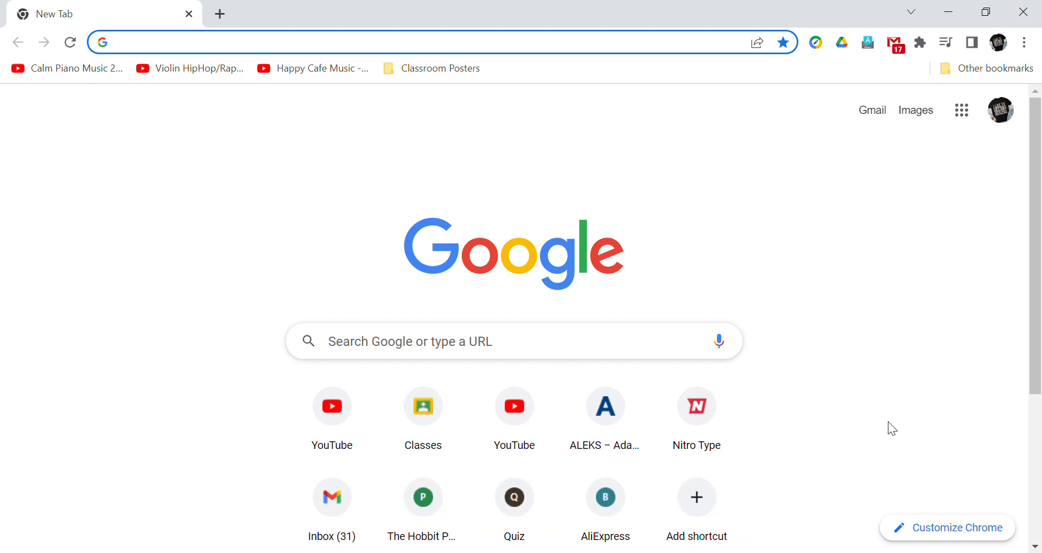
Open Google Classroom and create a class named "Demo Class" with the section "8th period".
left_click(965, 122)
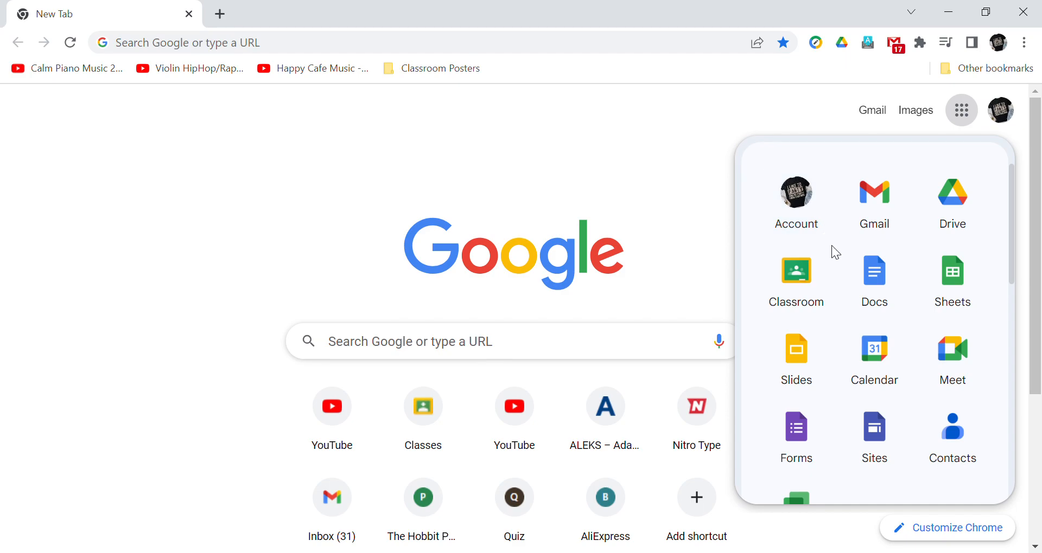
left_click(805, 281)
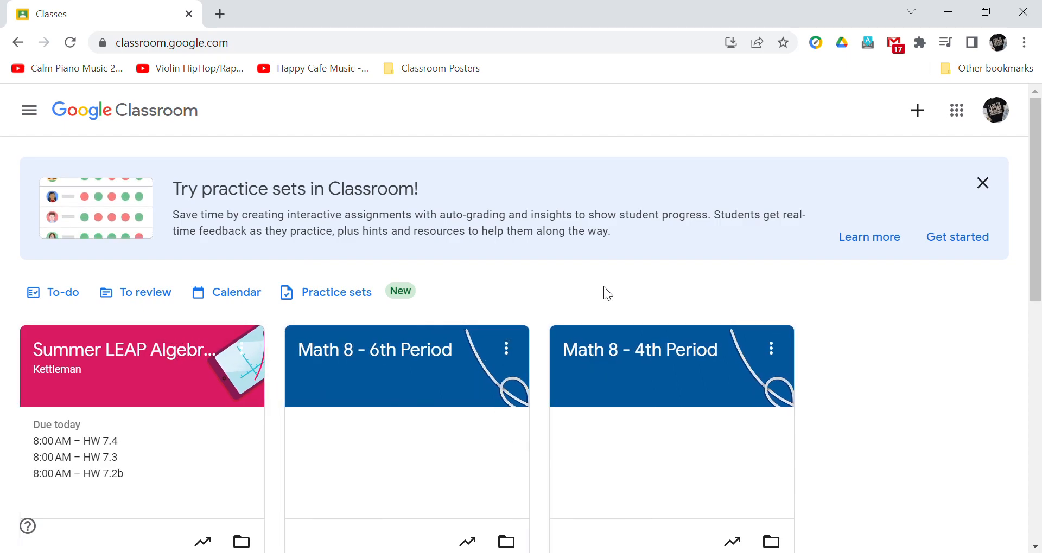
left_click(928, 121)
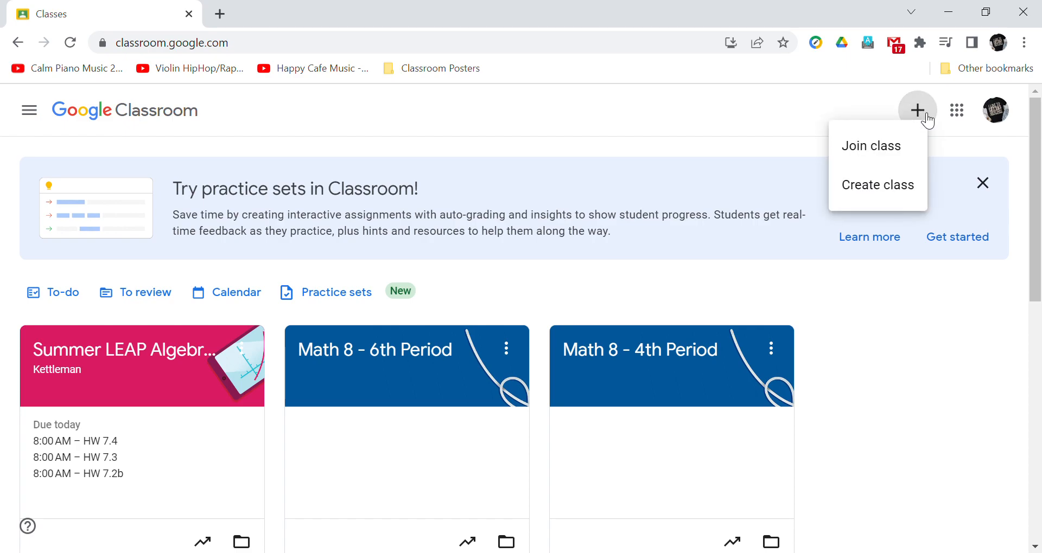
left_click(889, 190)
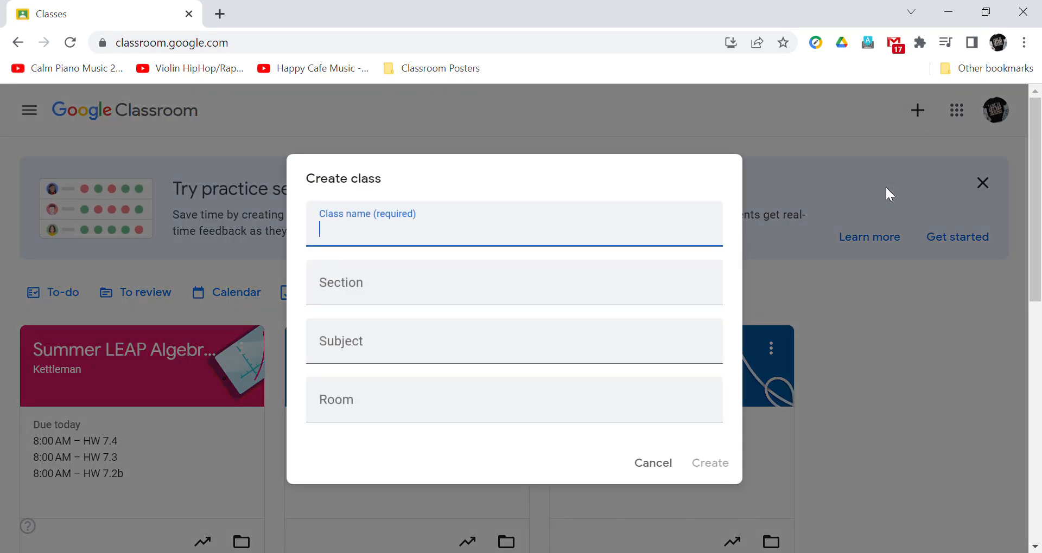
type("Demo Class")
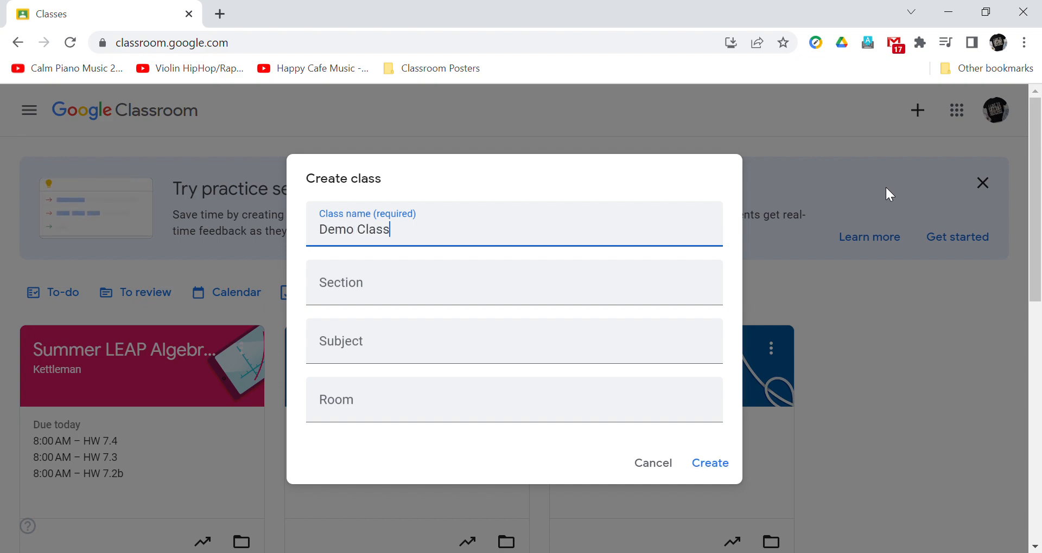
key("Tab")
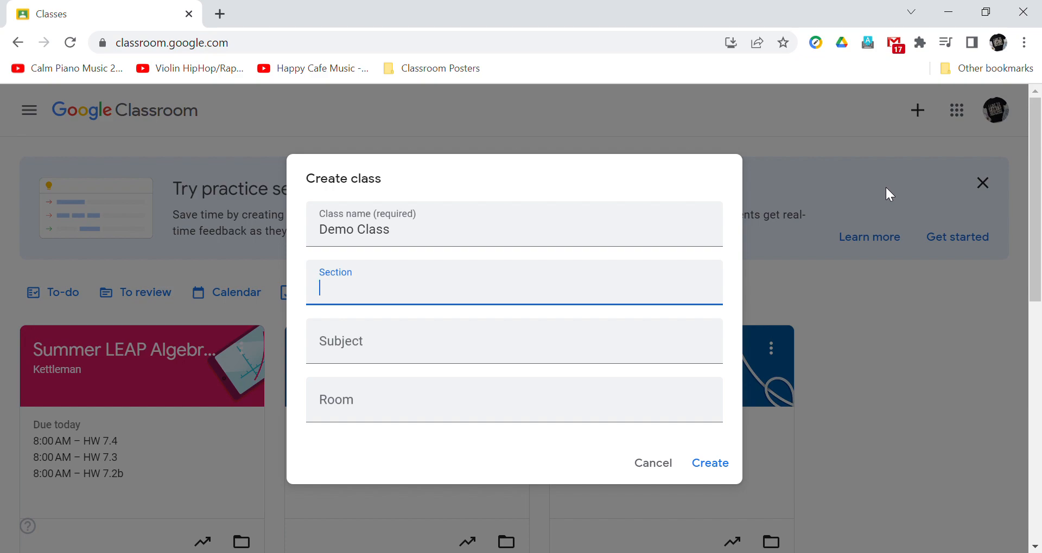
type("8th period")
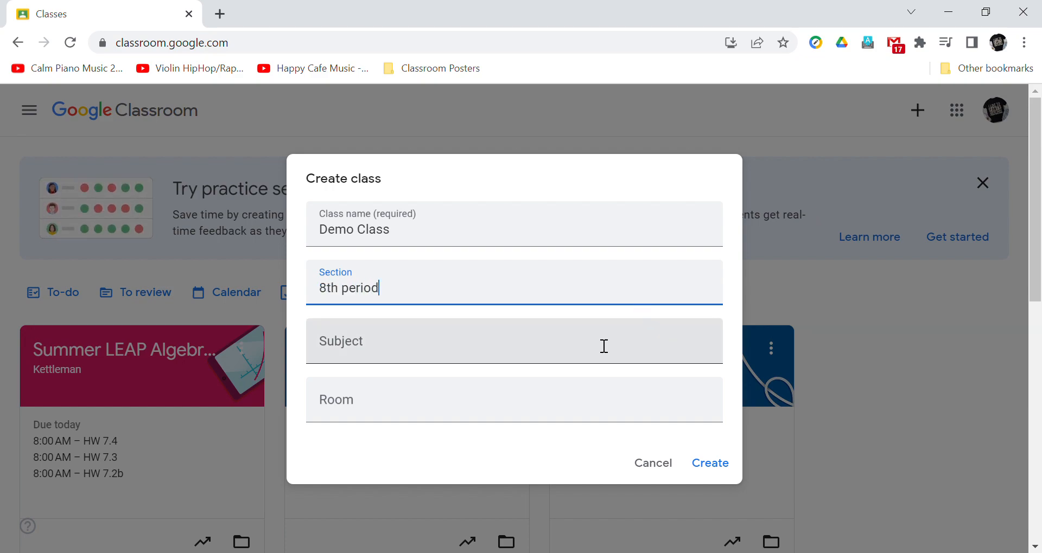
left_click(714, 465)
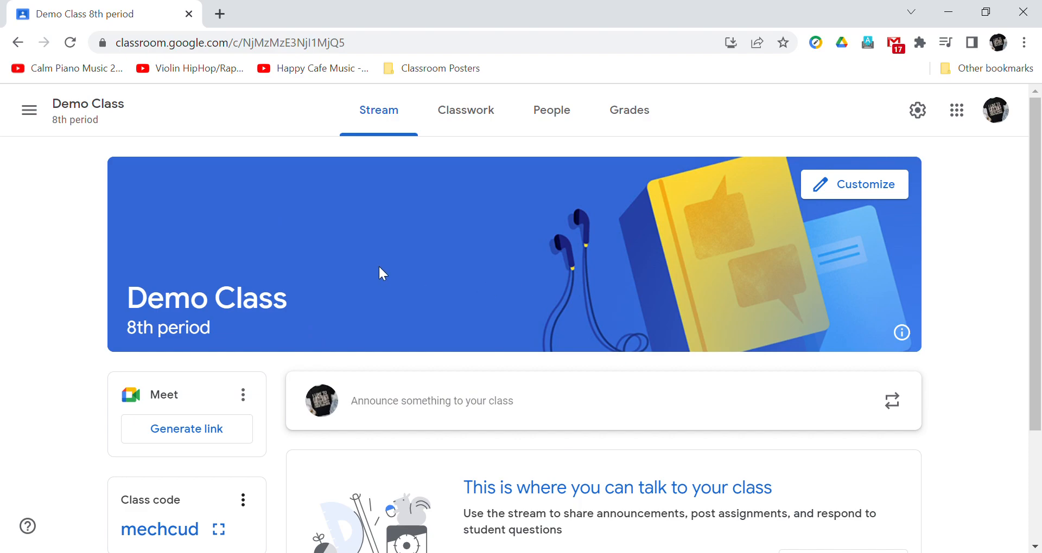
Look over the new class's stream and view the options for inviting students among its people.
scroll(379, 267, "down", 2)
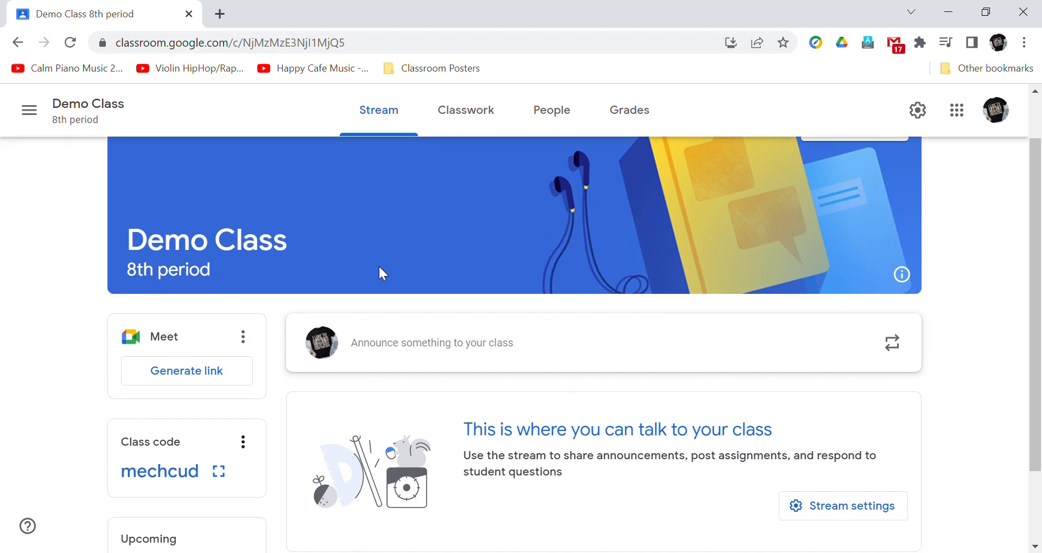
scroll(380, 267, "down", 1)
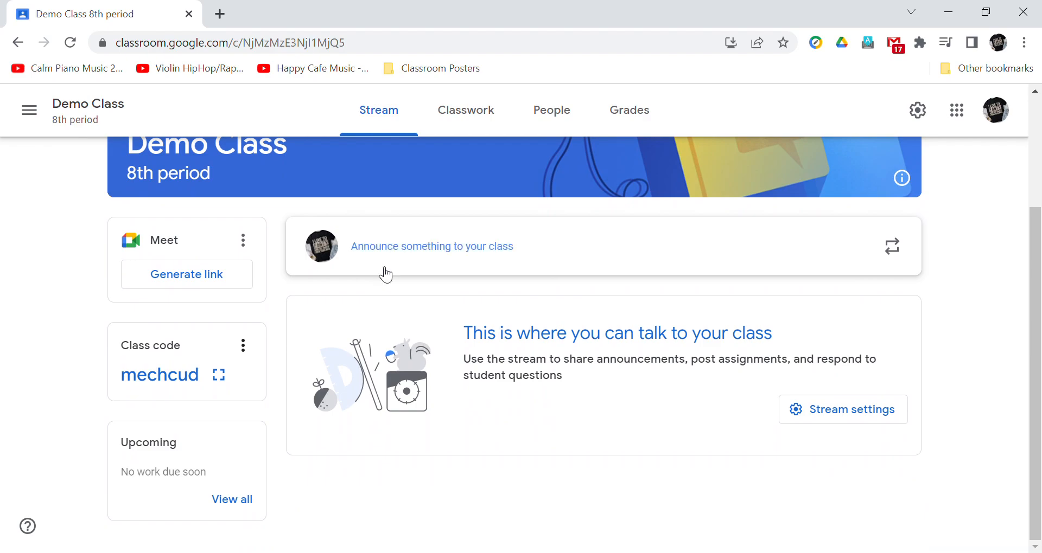
scroll(385, 275, "up", 3)
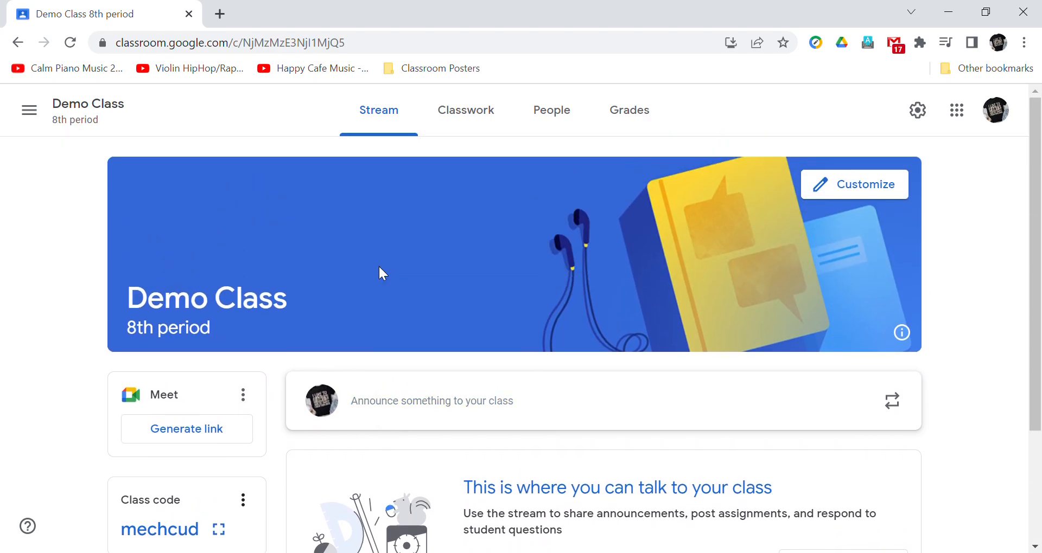
left_click(557, 124)
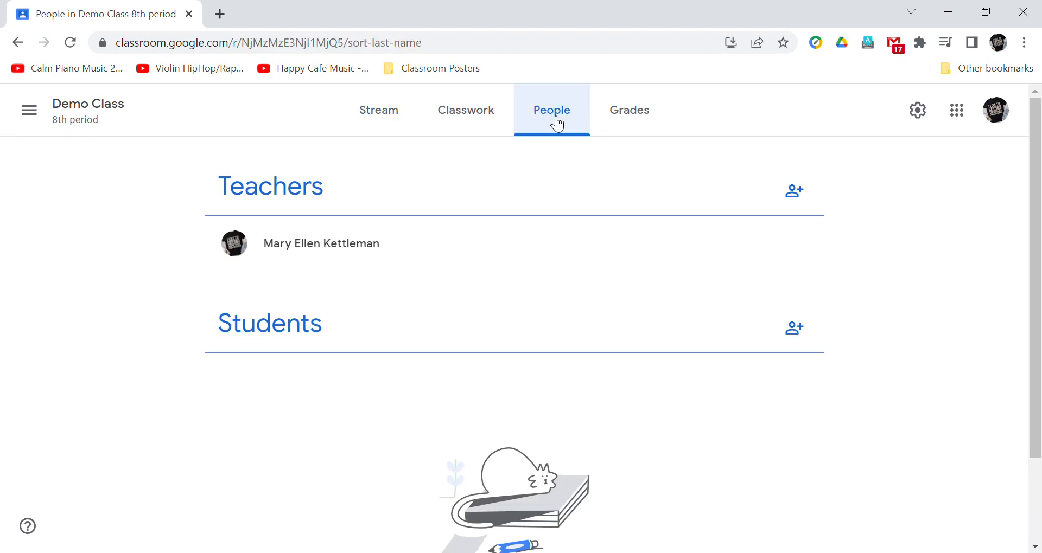
left_click(796, 334)
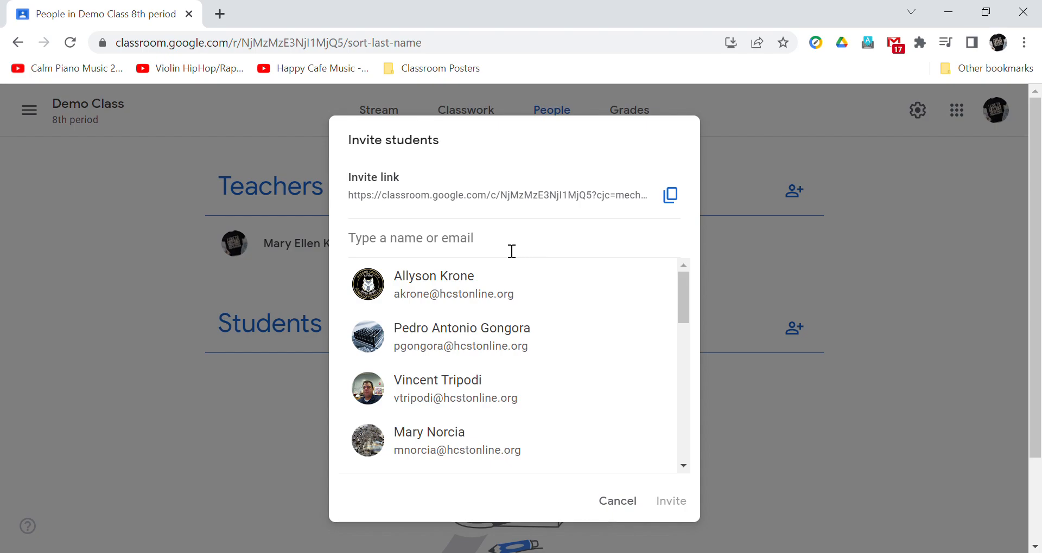
left_click(619, 501)
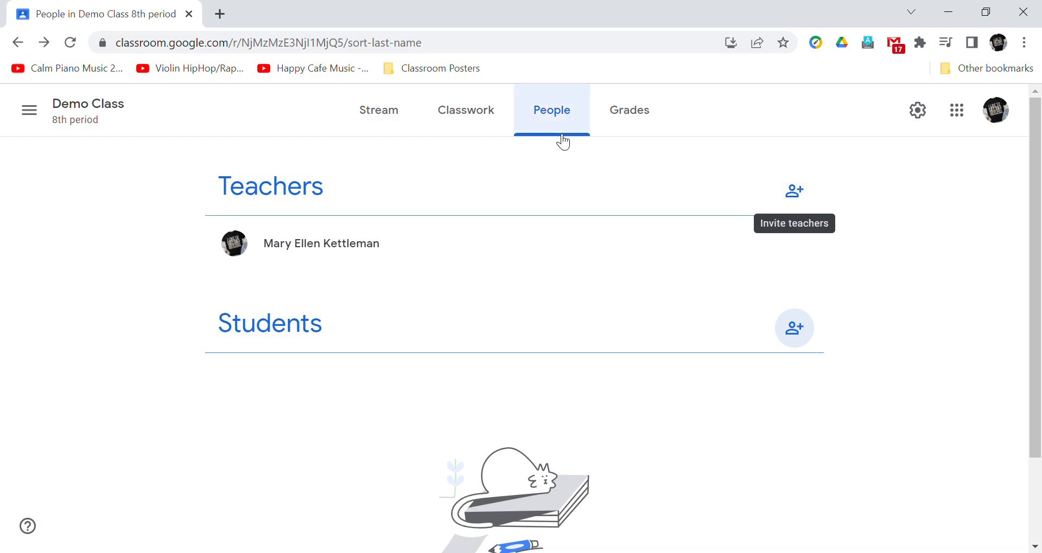
Return to the class stream and view the options for customizing its header image and theme color.
left_click(380, 125)
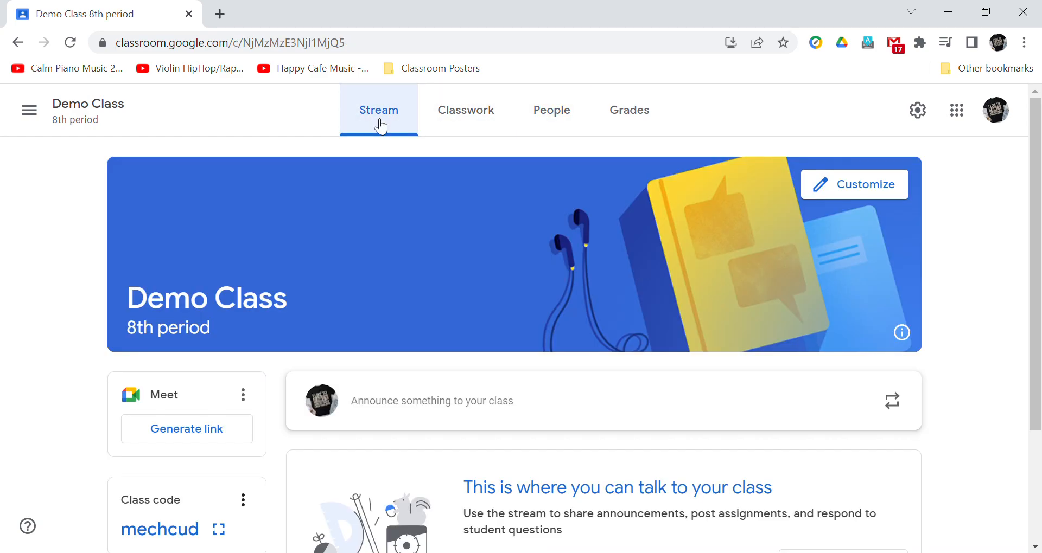
scroll(461, 402, "down", 3)
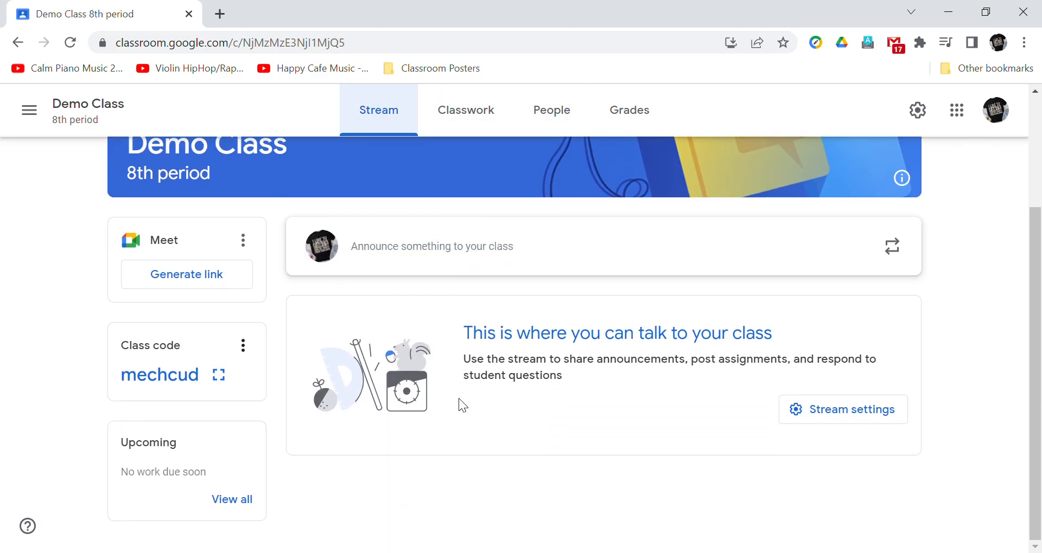
scroll(458, 399, "up", 3)
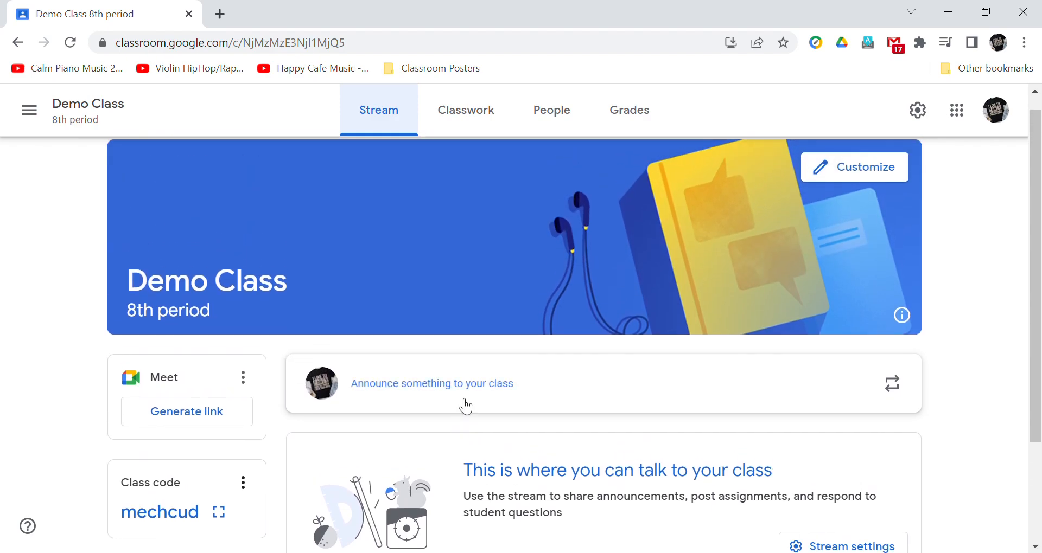
left_click(865, 160)
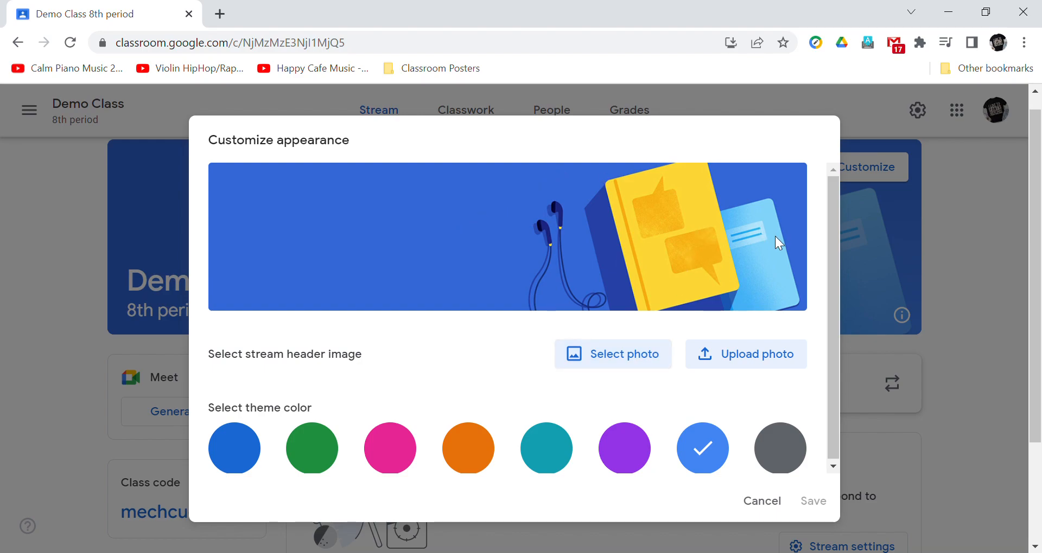
left_click(760, 501)
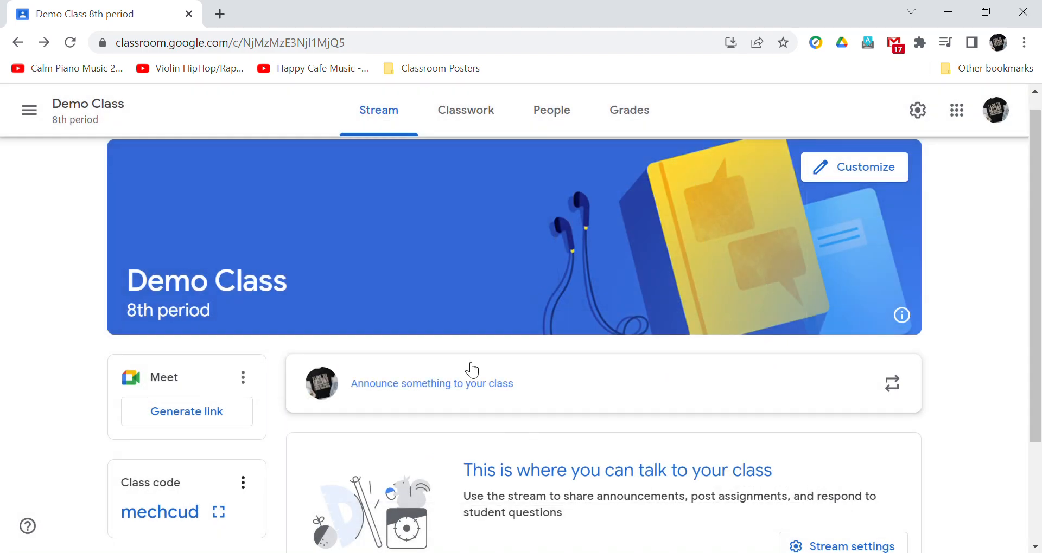
Locate the class code on the stream and view the option to join a class on the Classroom home page in a new tab.
scroll(472, 370, "down", 2)
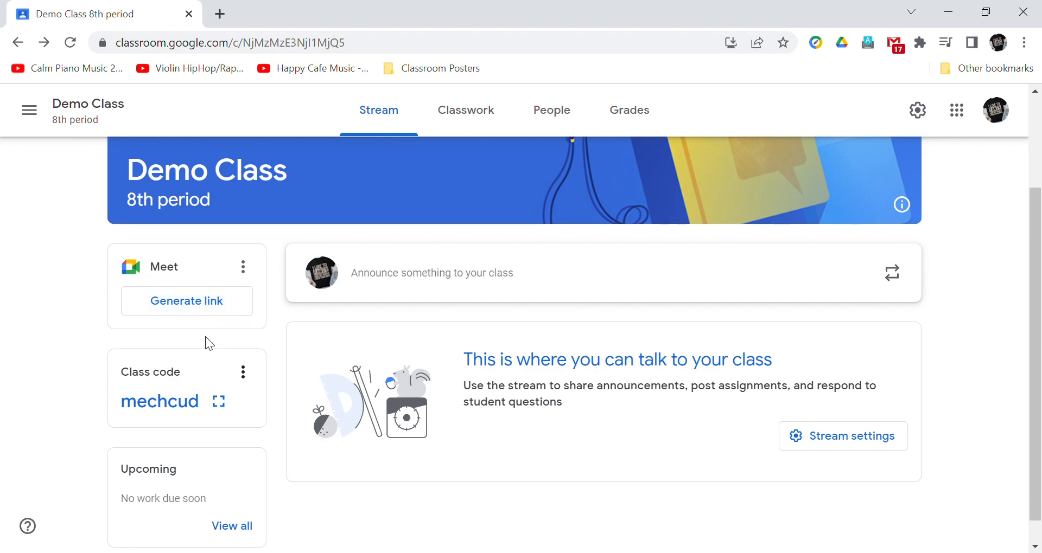
scroll(205, 336, "down", 1)
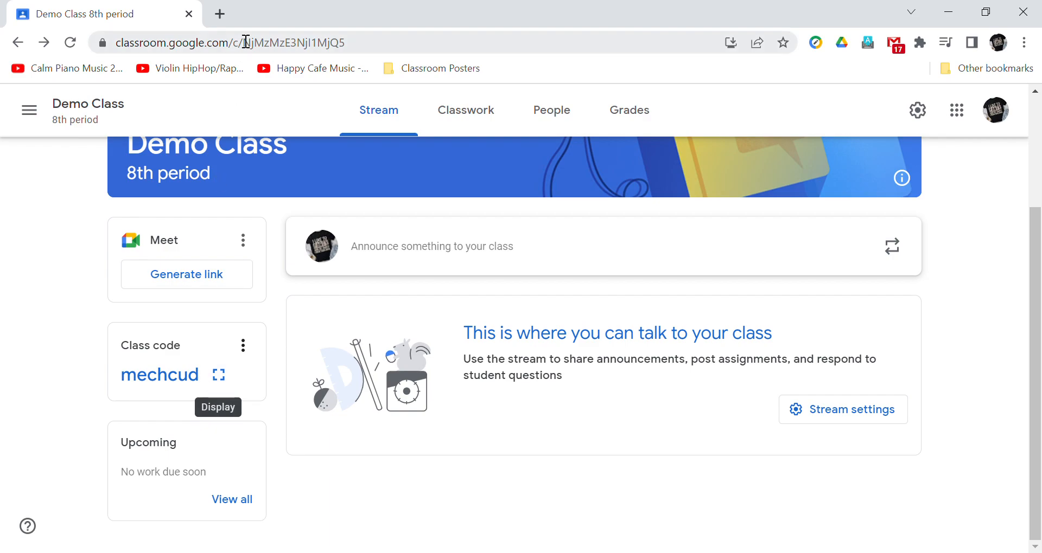
left_click(219, 15)
type("classroom")
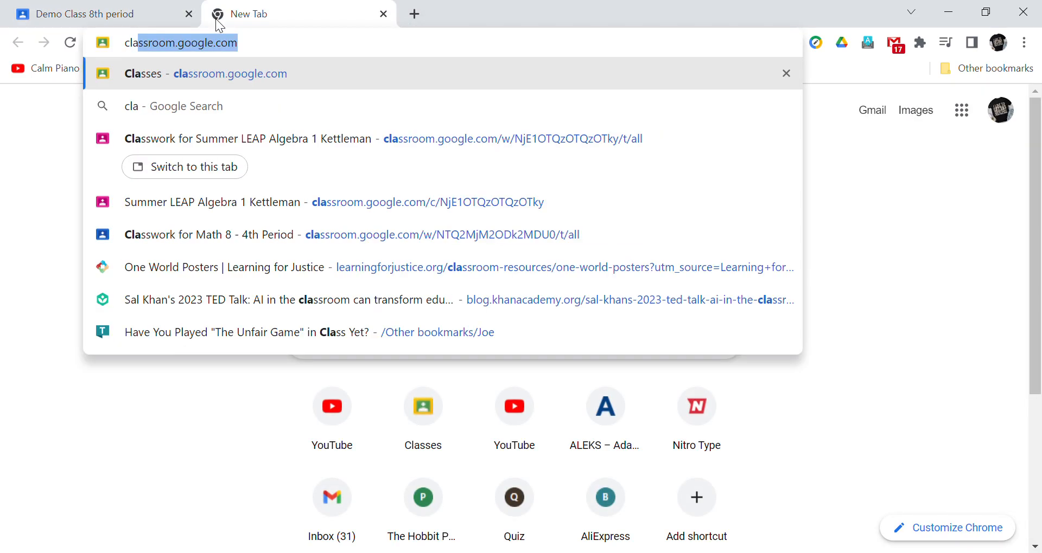
key("Return")
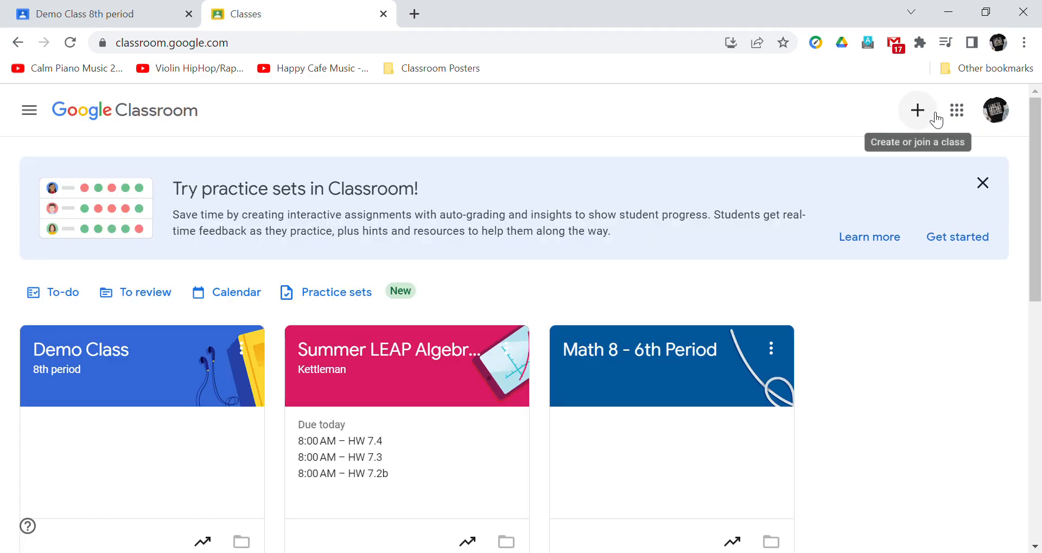
left_click(936, 118)
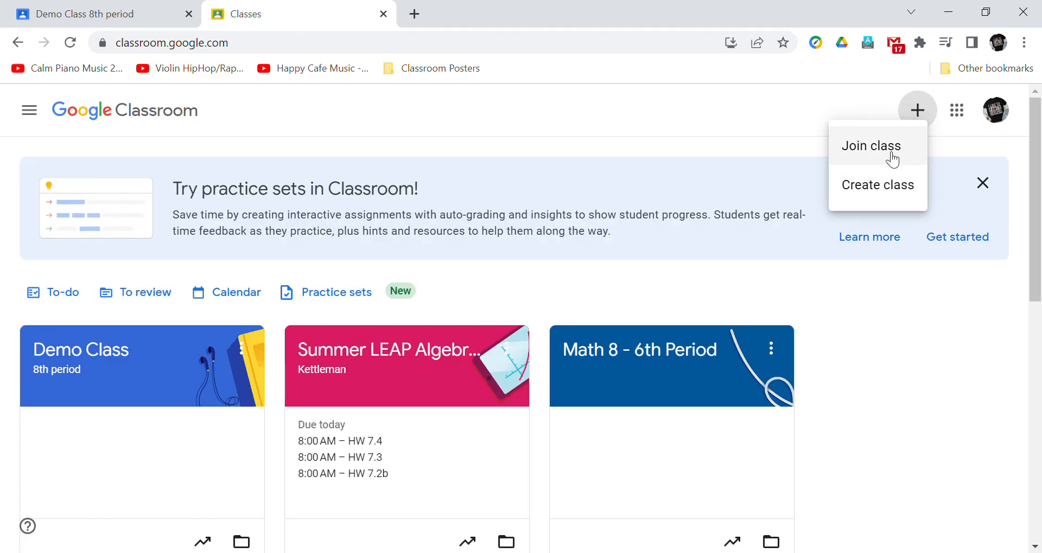
Draft the announcement "Welcome to class, everyone!" in the Demo Class stream.
left_click(109, 12)
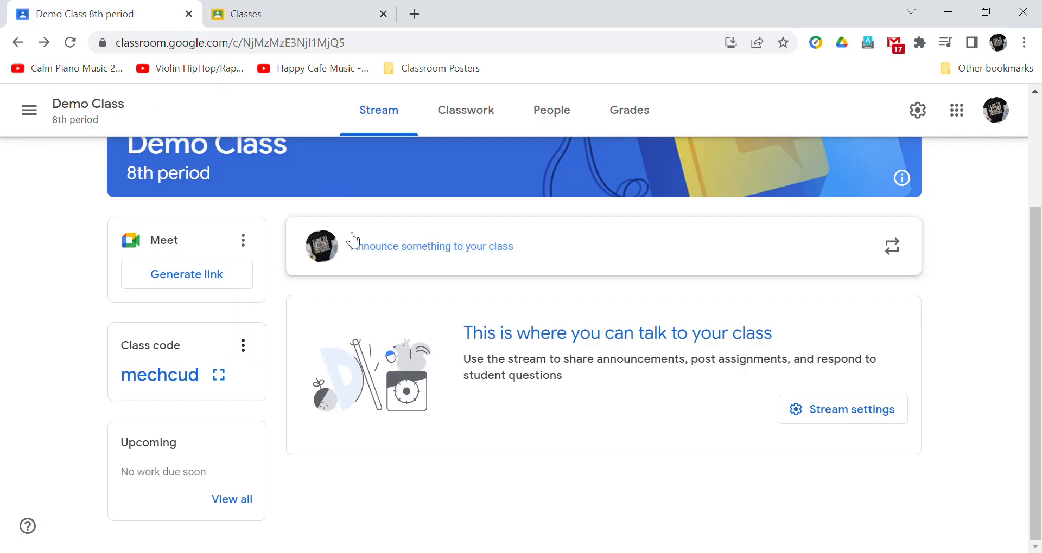
scroll(256, 318, "up", 2)
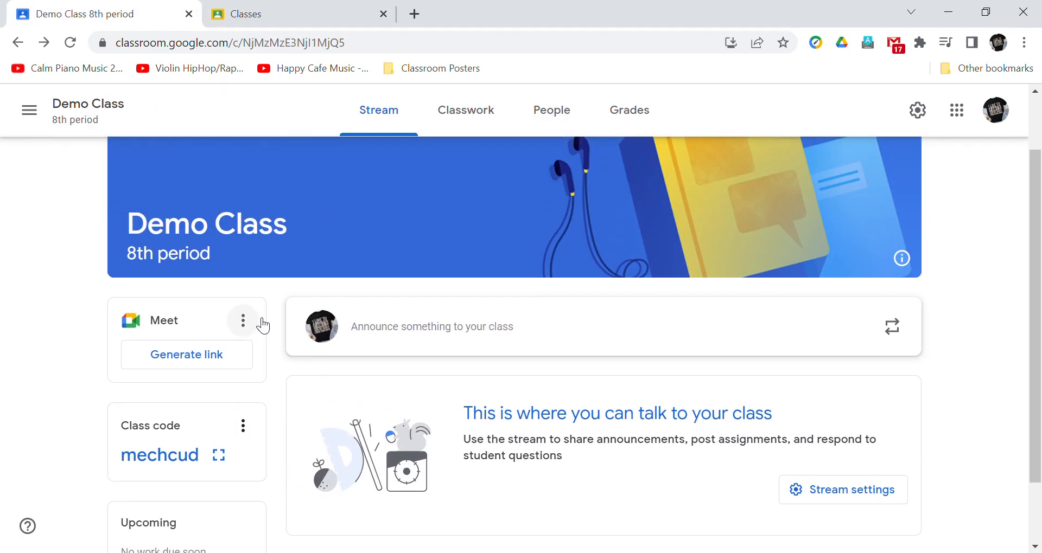
left_click(496, 343)
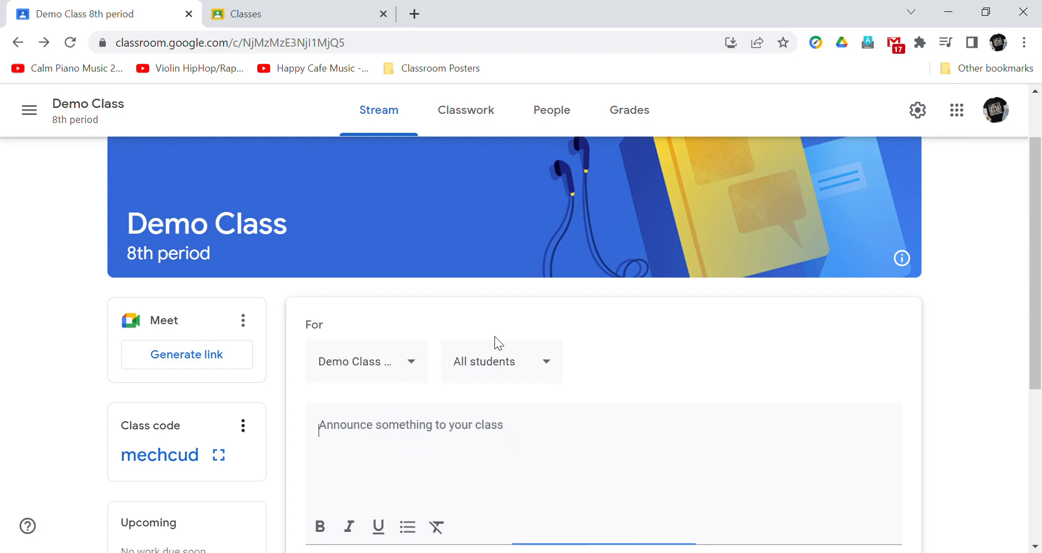
type("Welcome to c")
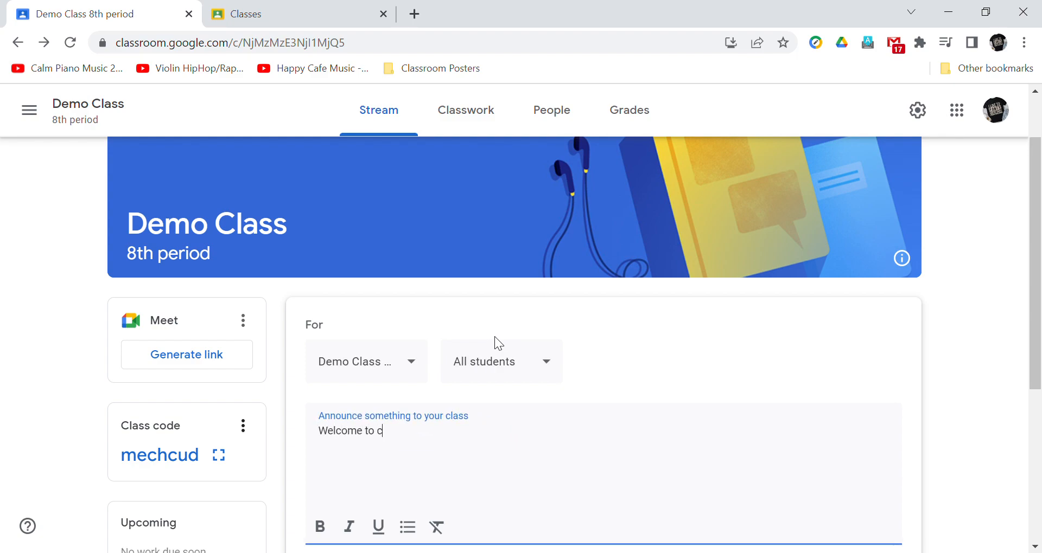
type("lass, everyone!")
scroll(565, 405, "down", 2)
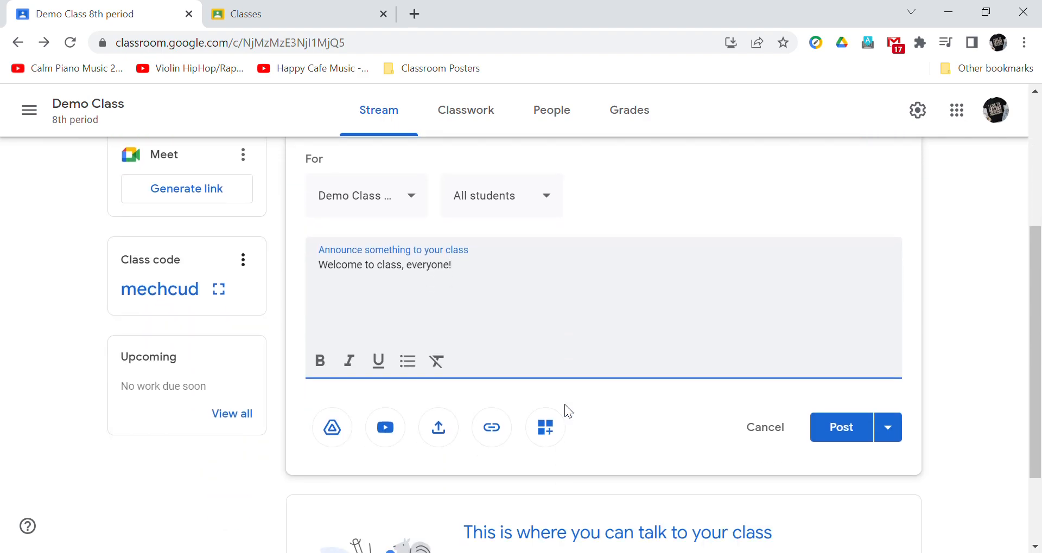
scroll(564, 405, "up", 2)
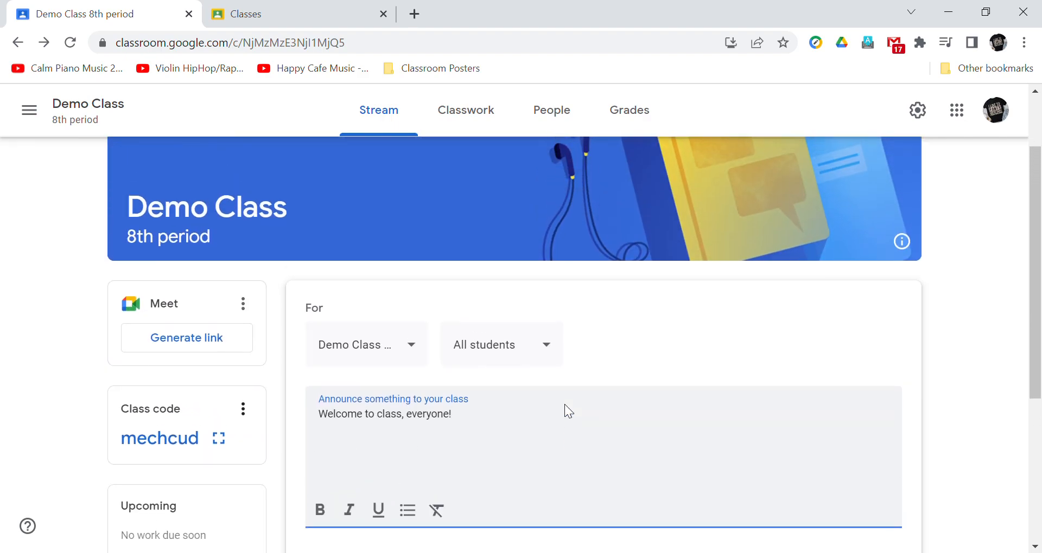
scroll(564, 405, "down", 2)
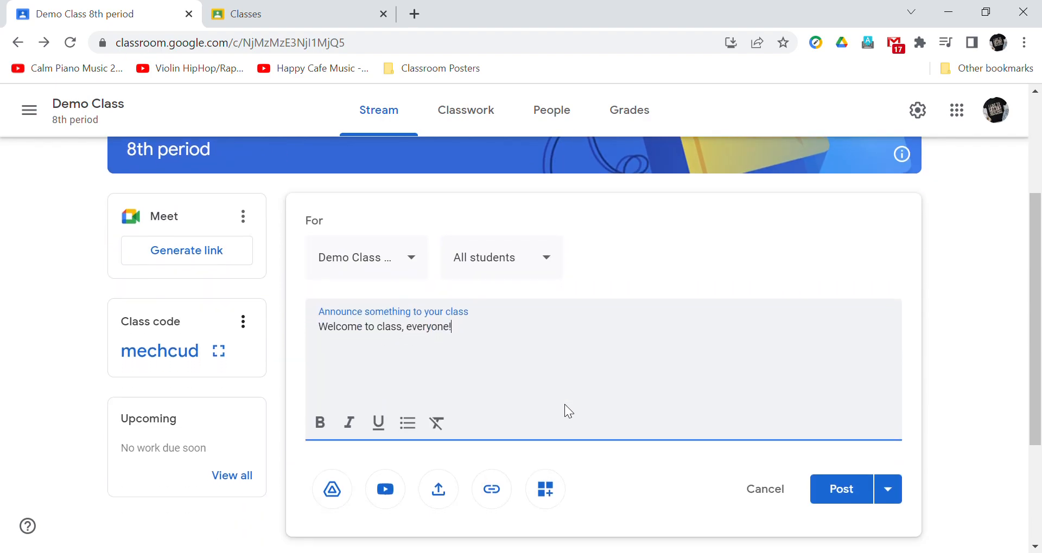
Add Math 8 - 4th Period and Math 8 - 6th Period to the classes receiving the announcement.
left_click(419, 266)
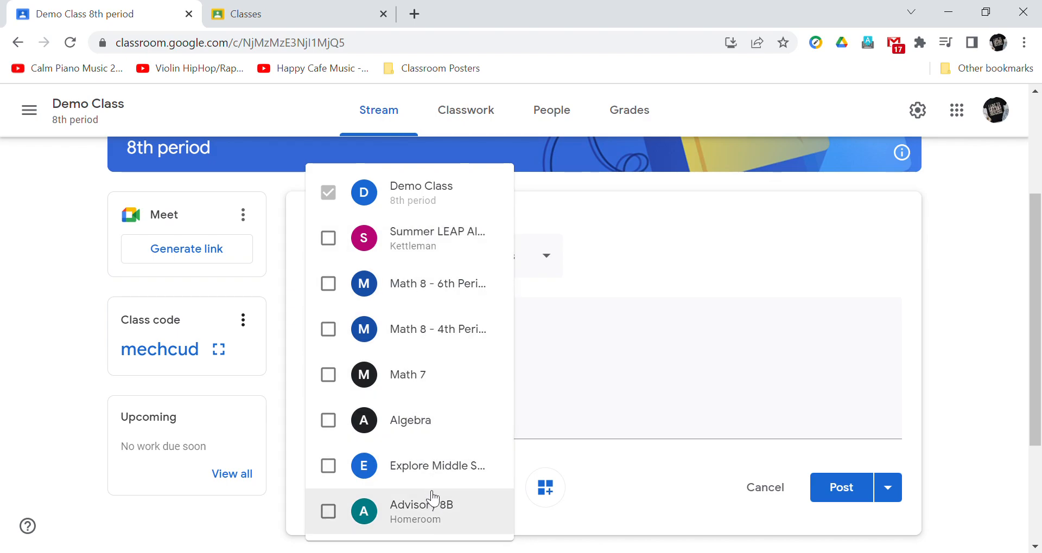
left_click(431, 334)
left_click(432, 286)
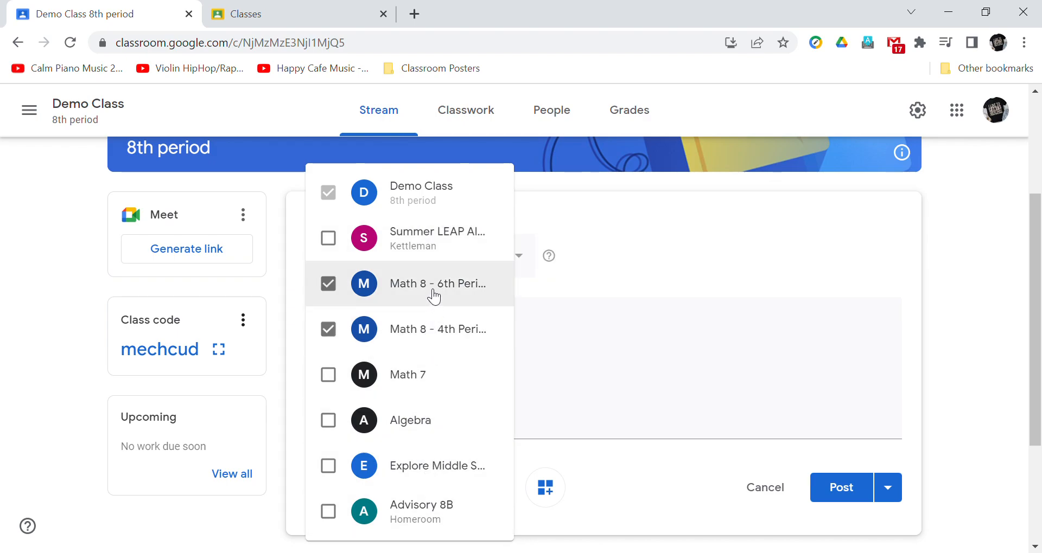
left_click(607, 269)
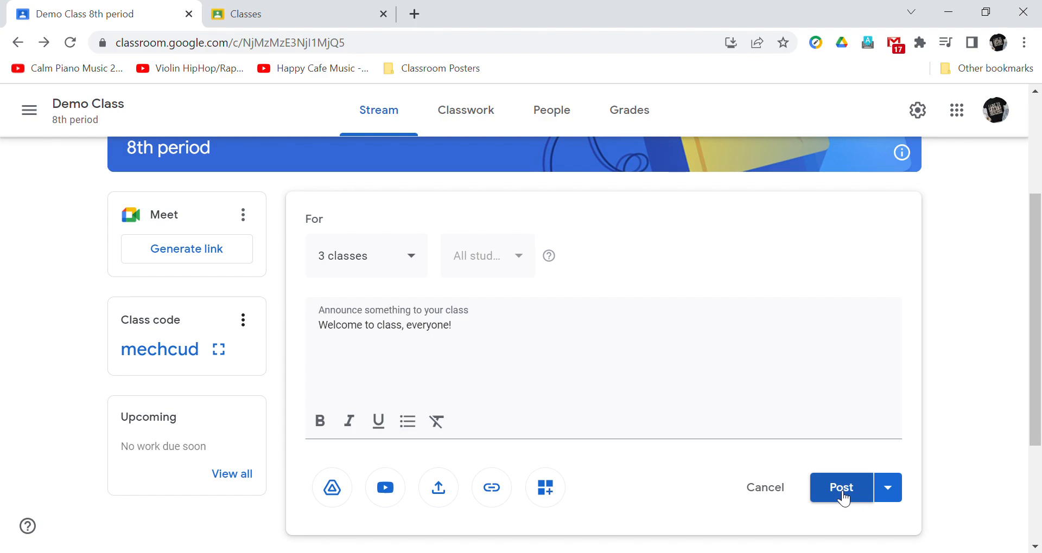
Try scheduling the announcement for the three classes with Demo Class publishing on Jul 27, 2023 at 8:00 AM, and cancel the scheduling.
left_click(890, 491)
left_click(894, 496)
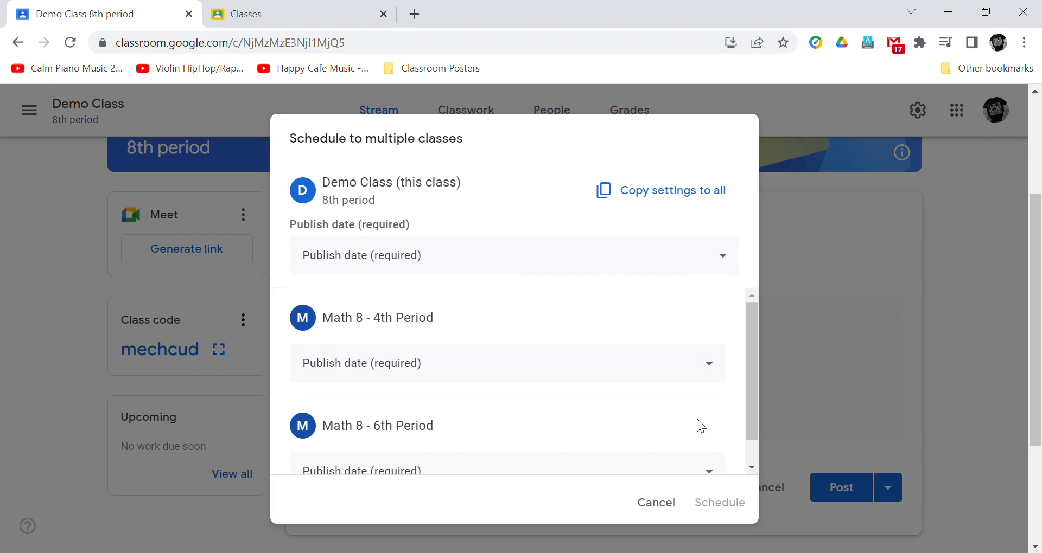
left_click(418, 266)
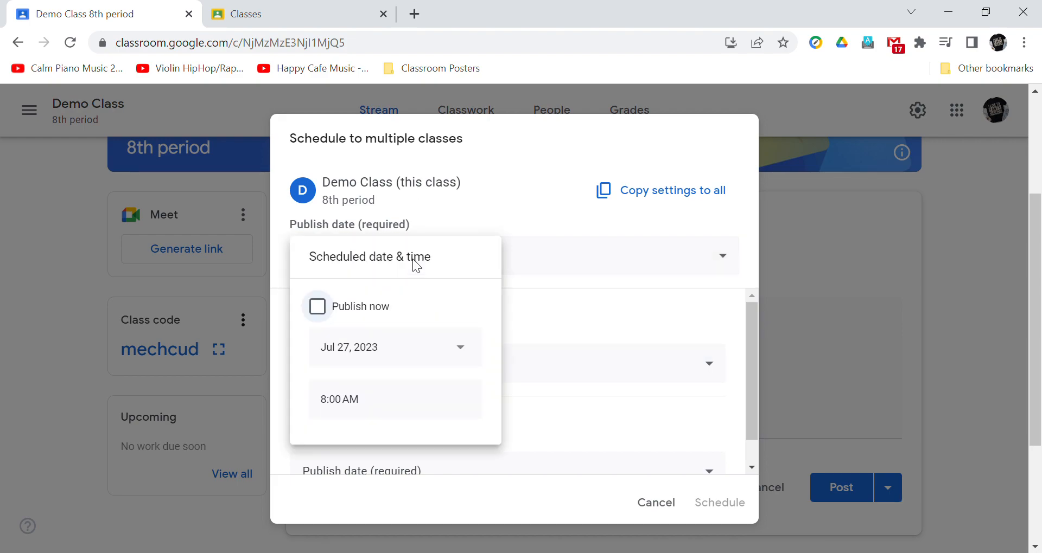
left_click(556, 298)
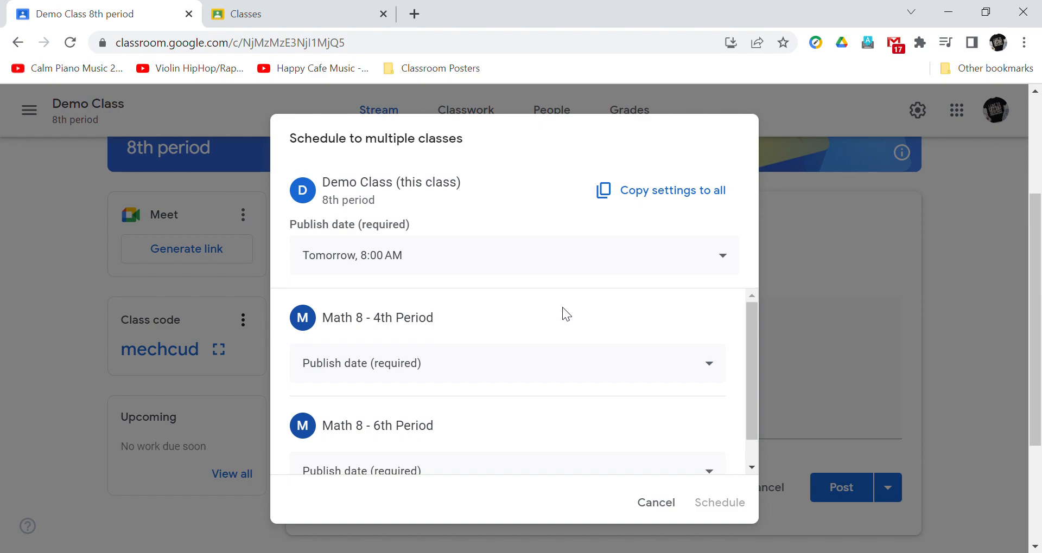
left_click(523, 265)
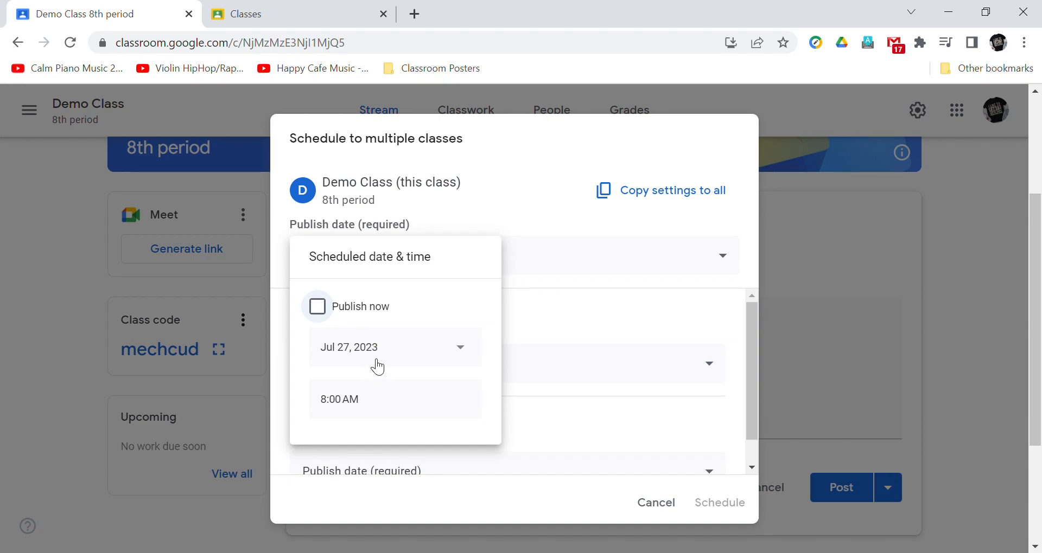
left_click(344, 408)
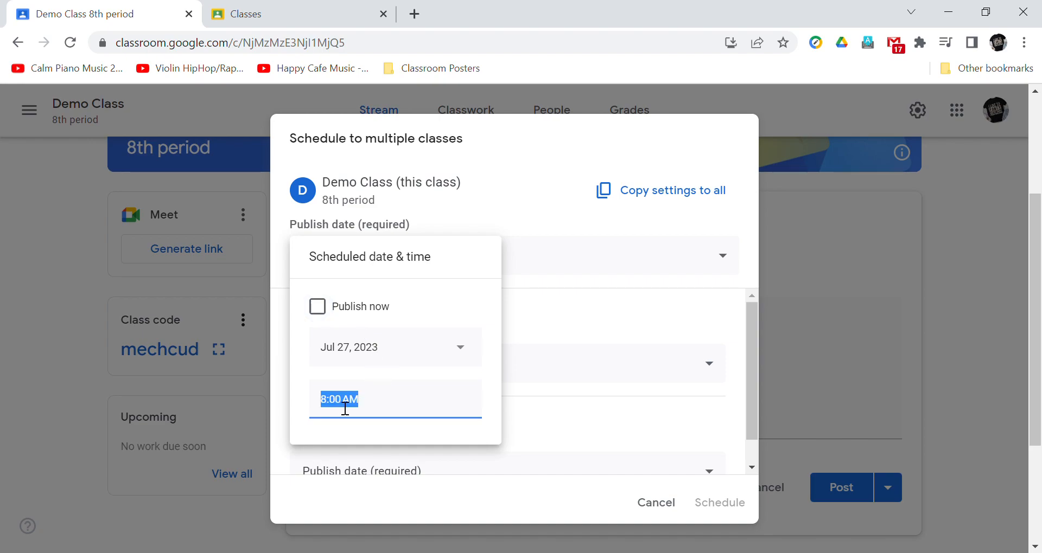
left_click(610, 319)
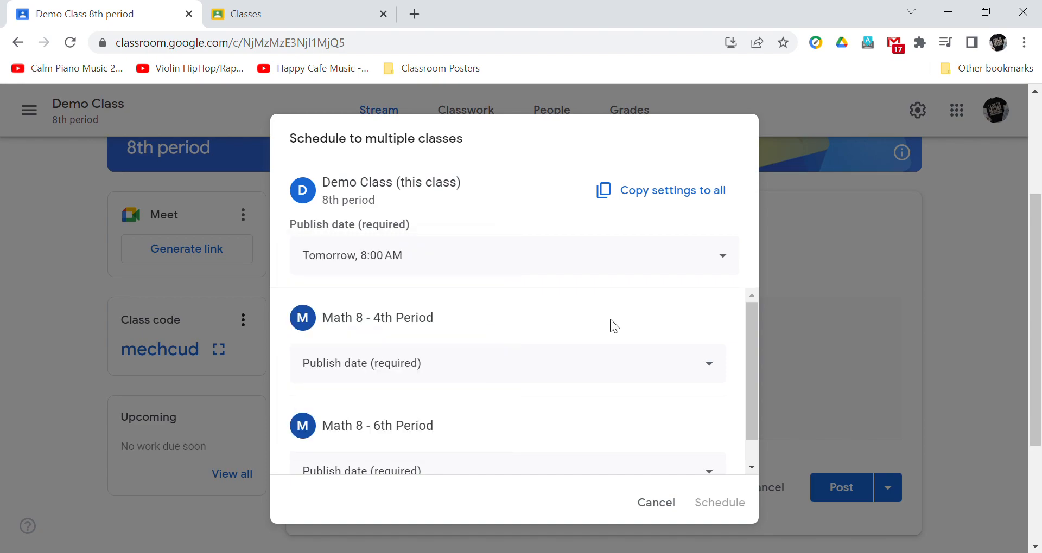
left_click(656, 504)
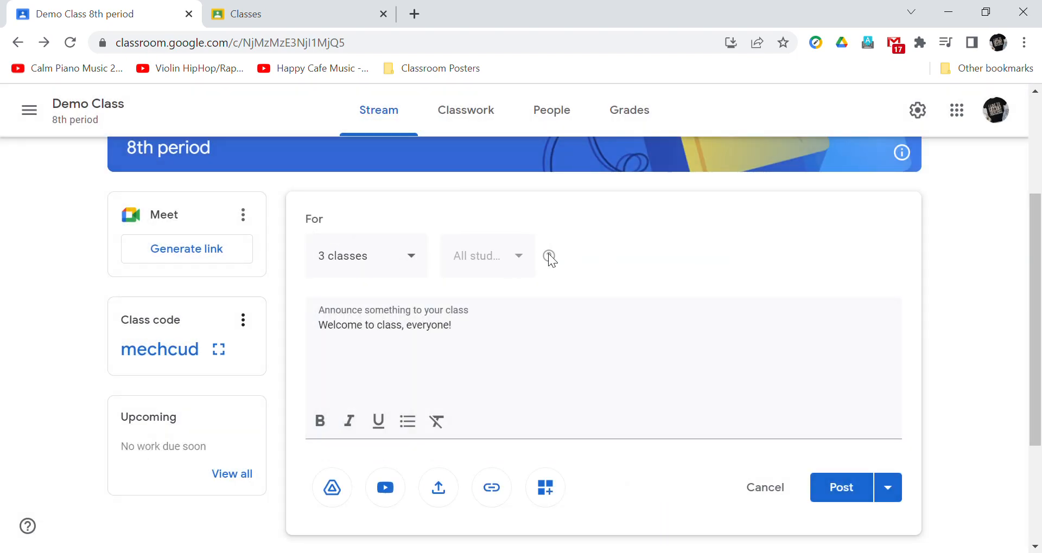
Save the announcement as a draft and check it in the list of saved announcements.
left_click(886, 490)
left_click(862, 524)
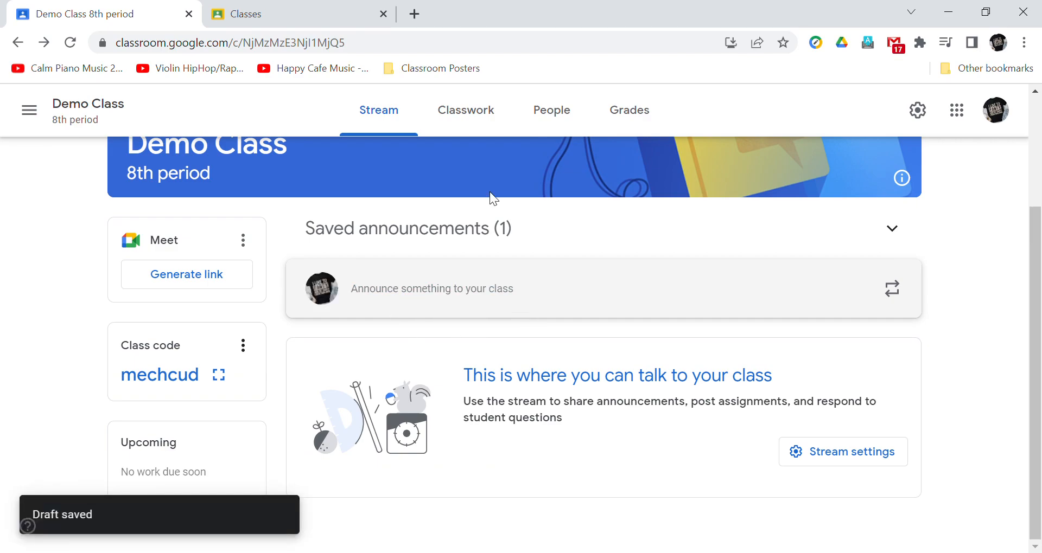
left_click(503, 240)
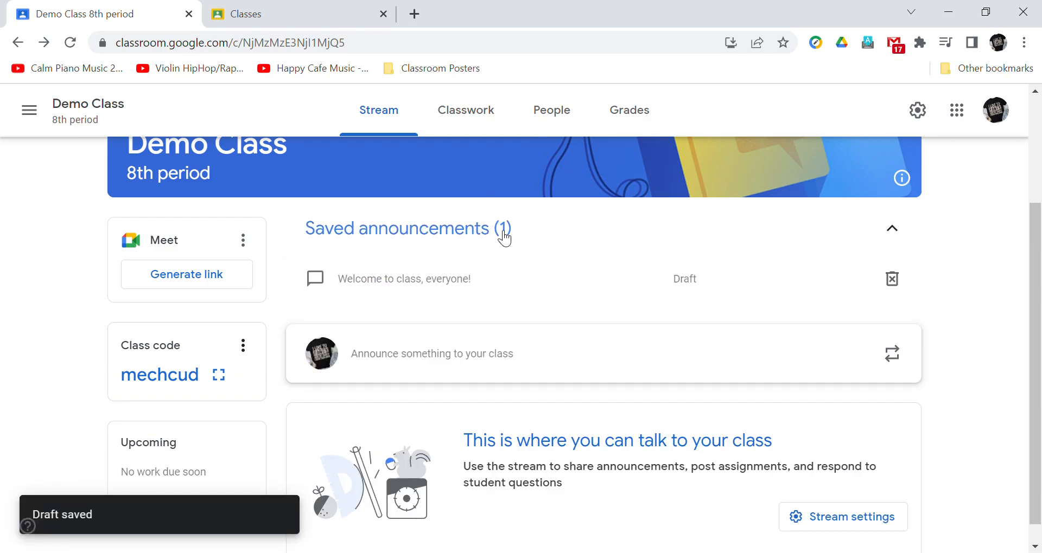
left_click(503, 240)
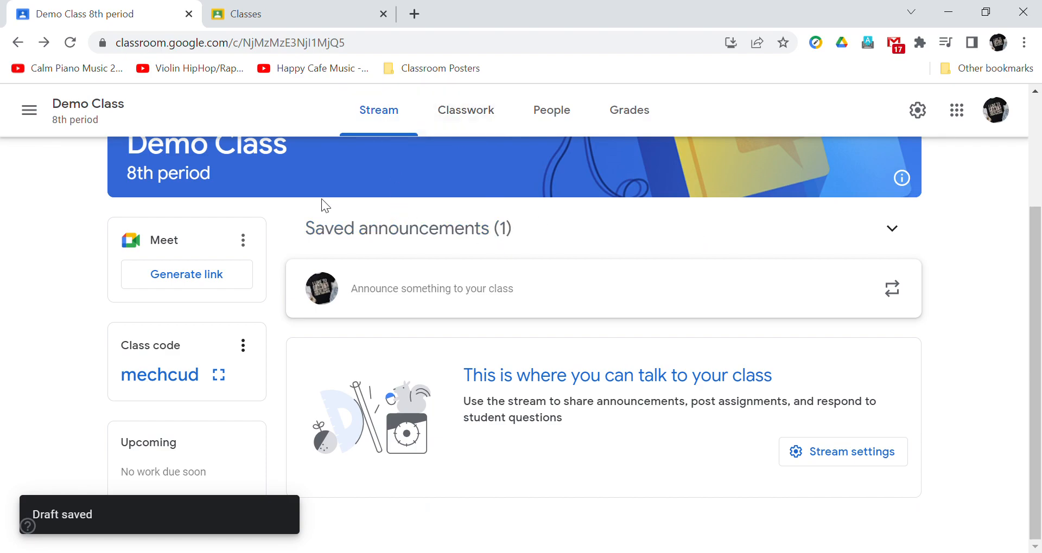
Create a classwork assignment titled "HW 1.1" with the instructions "Do #1-15".
left_click(458, 114)
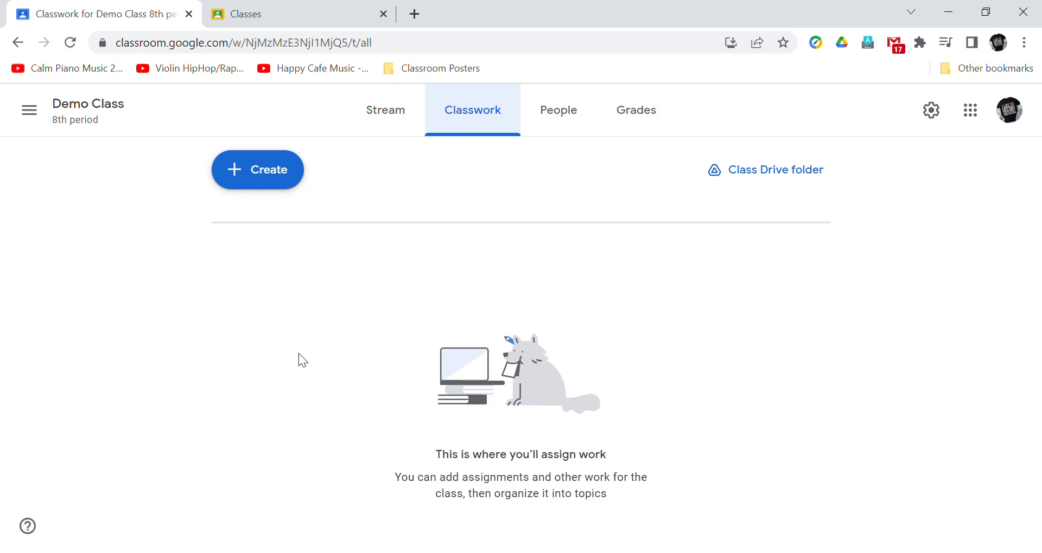
left_click(276, 183)
left_click(295, 228)
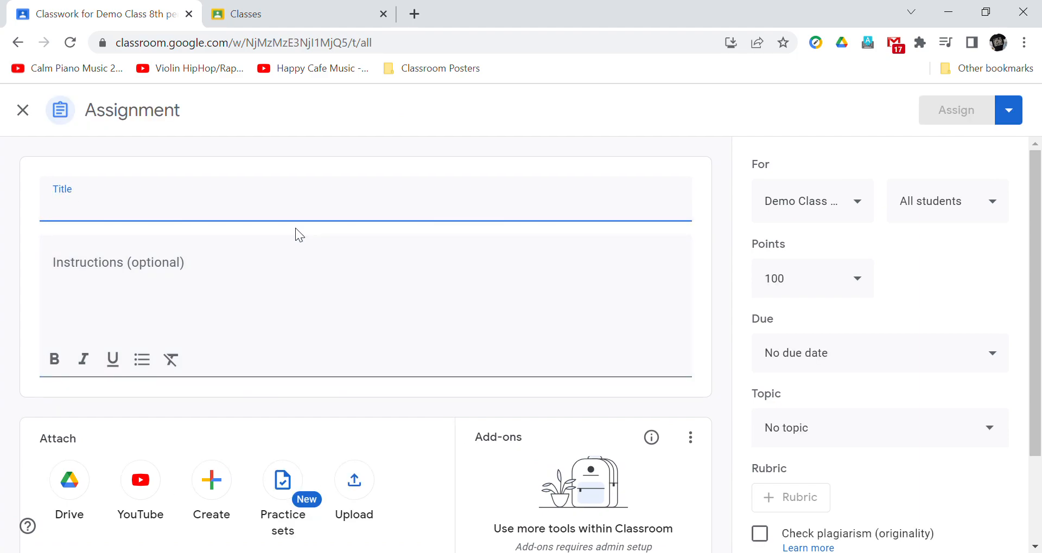
type("HW 1.1")
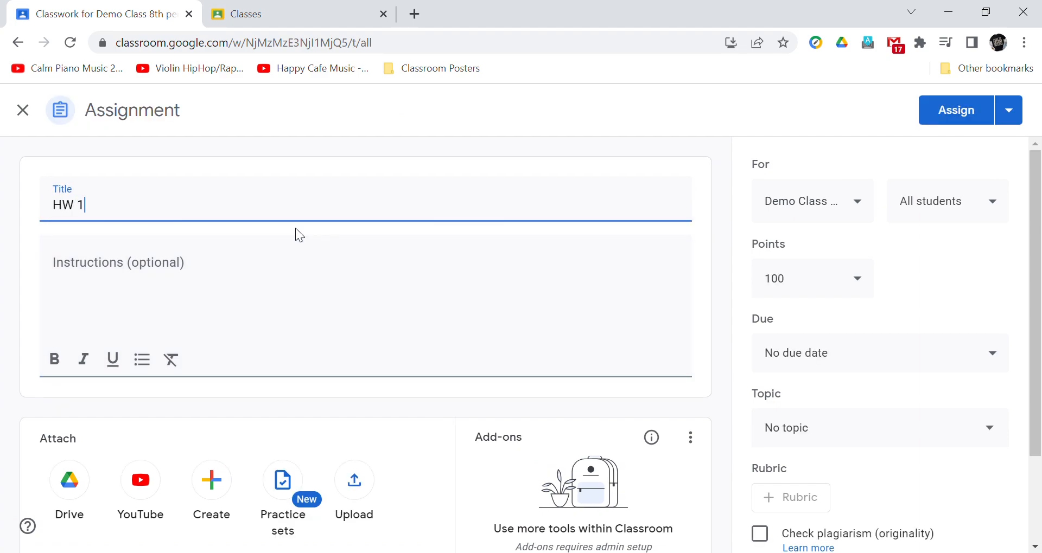
left_click(209, 303)
type("Do #1-15")
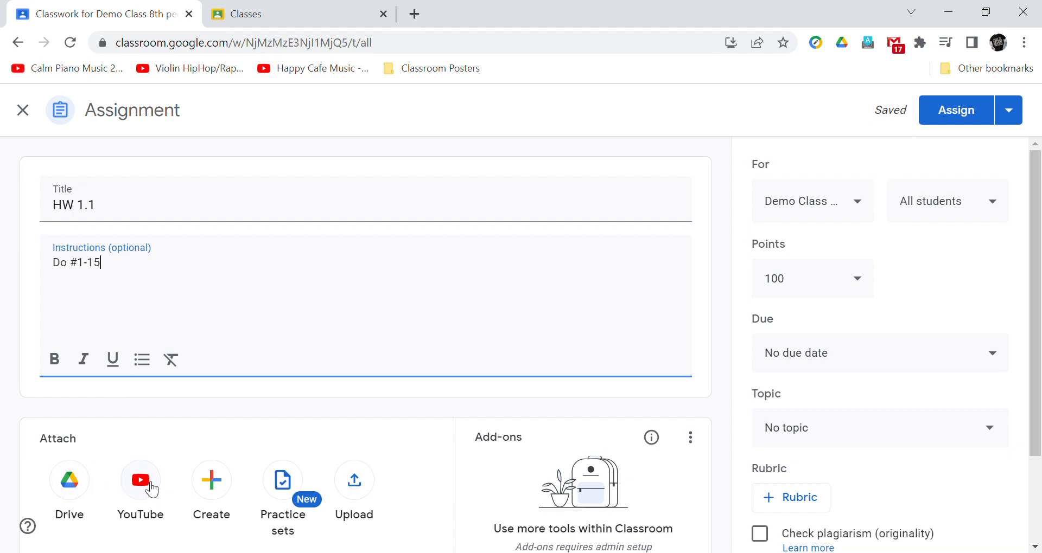
Attach the PDF "8-3 Quadratic Functions in Standard Form" from Google Drive to the assignment.
left_click(142, 481)
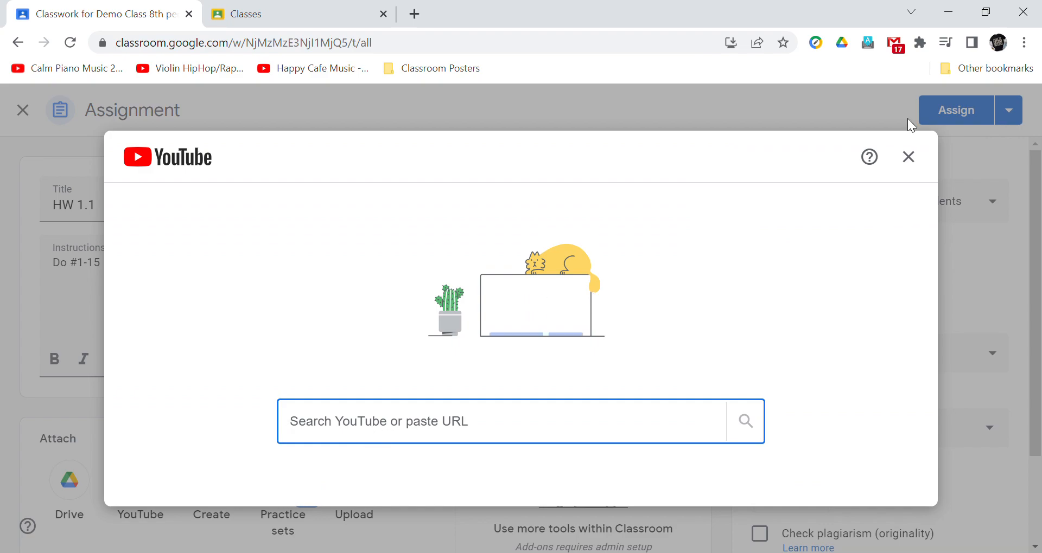
left_click(917, 162)
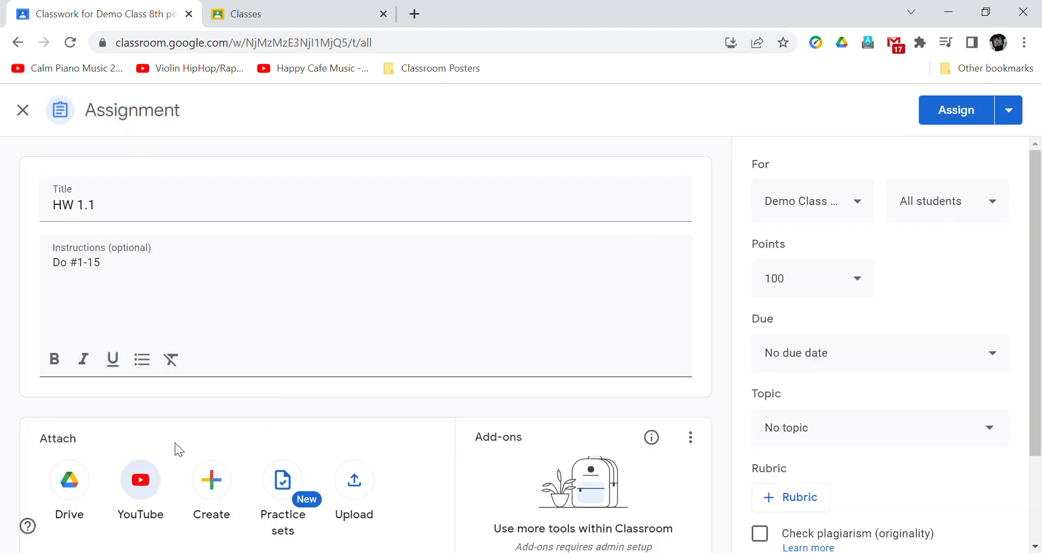
left_click(69, 490)
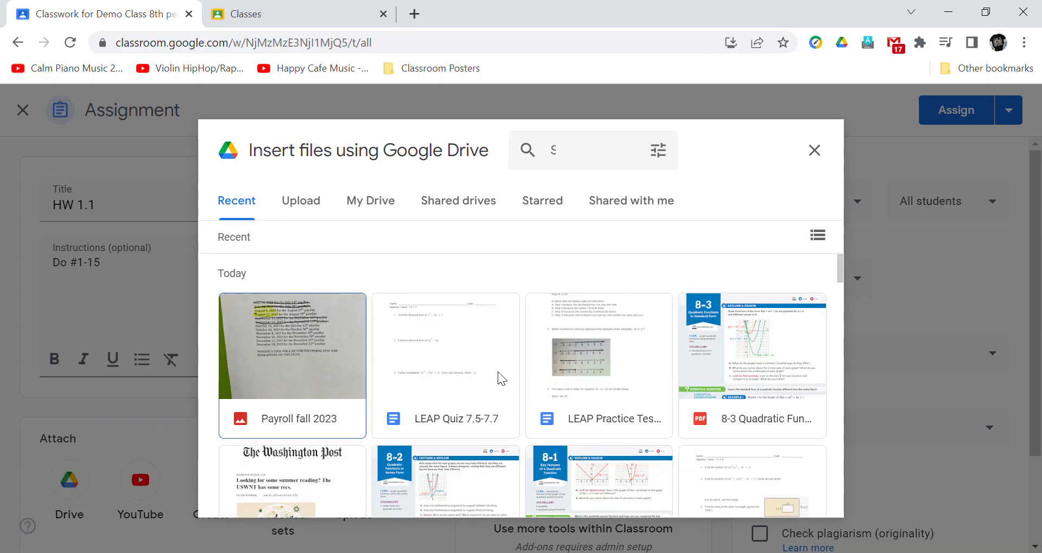
double_click(720, 337)
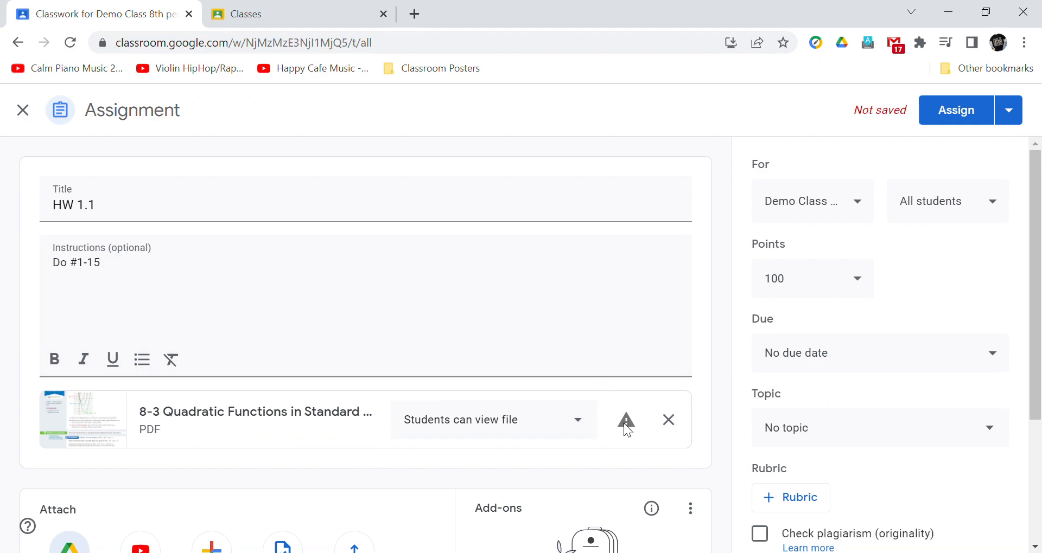
mouse_move(624, 424)
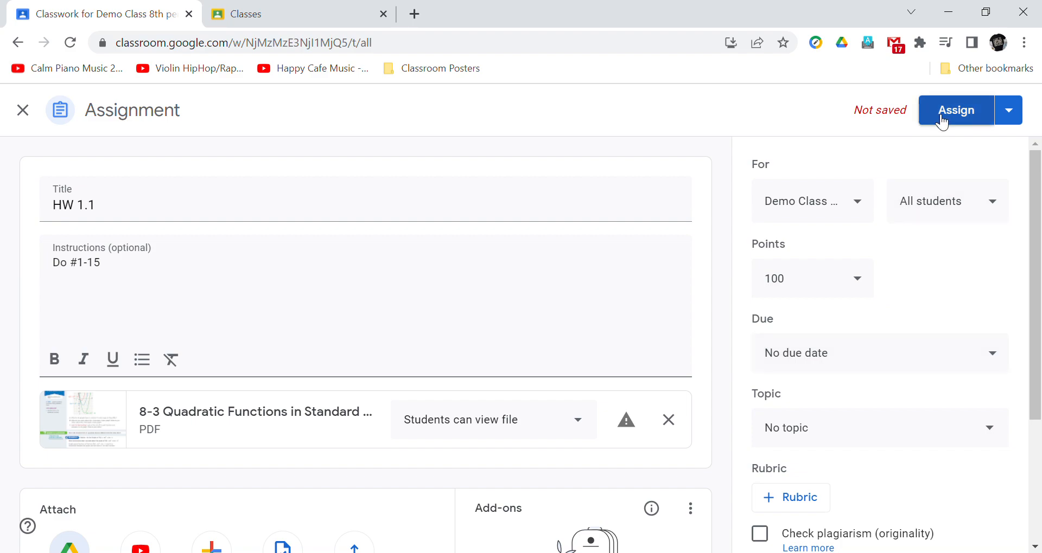
Set the due date to Jul 28, 2023, 11:59 PM and assign the homework with a Drive copy of the attached PDF.
left_click(836, 361)
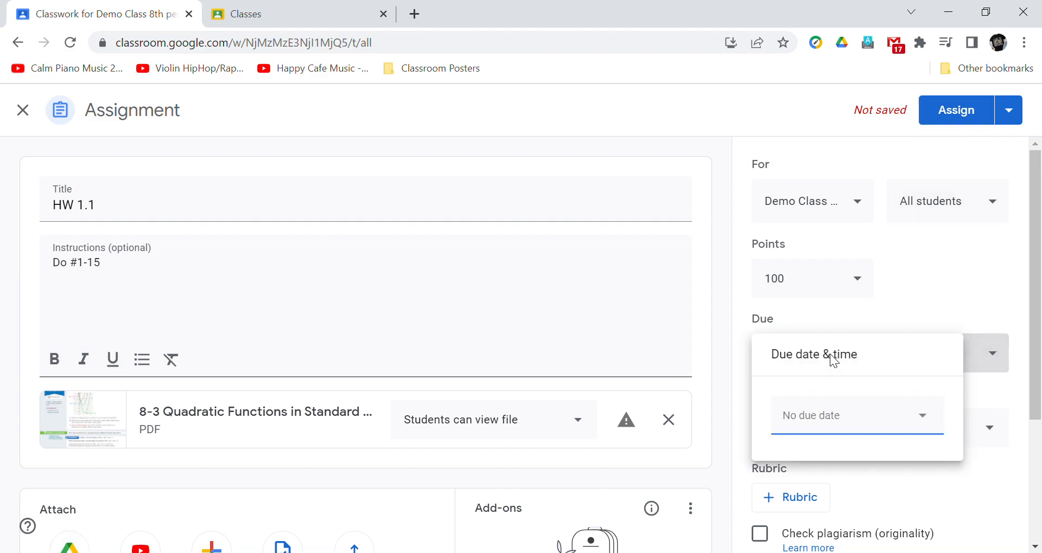
left_click(830, 433)
left_click(906, 353)
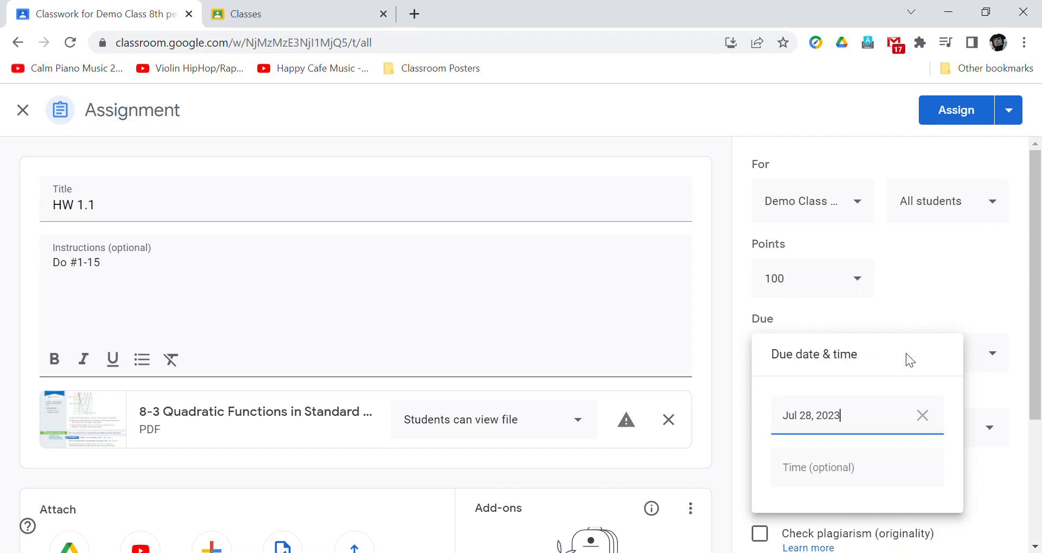
left_click(869, 474)
key("Return")
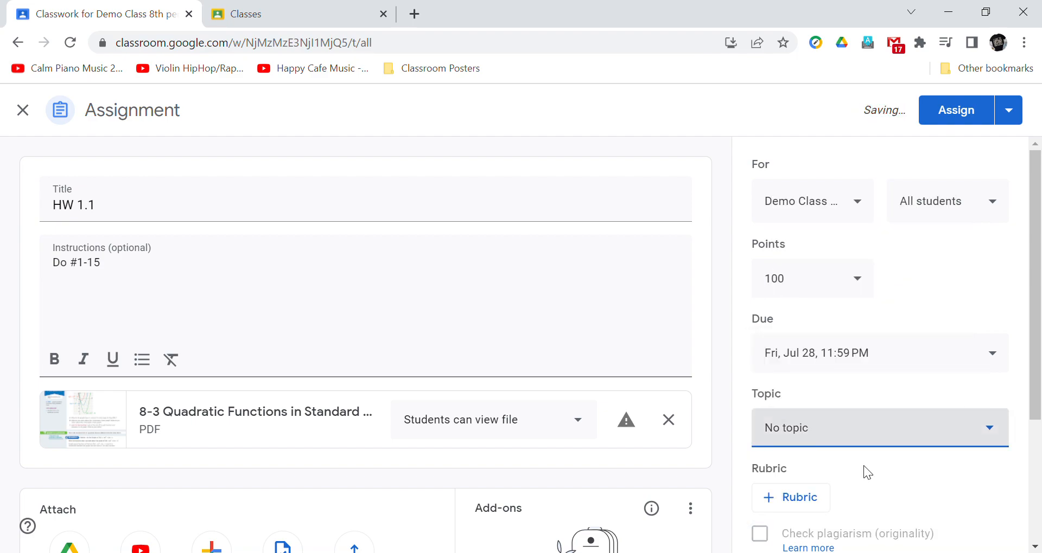
left_click(948, 115)
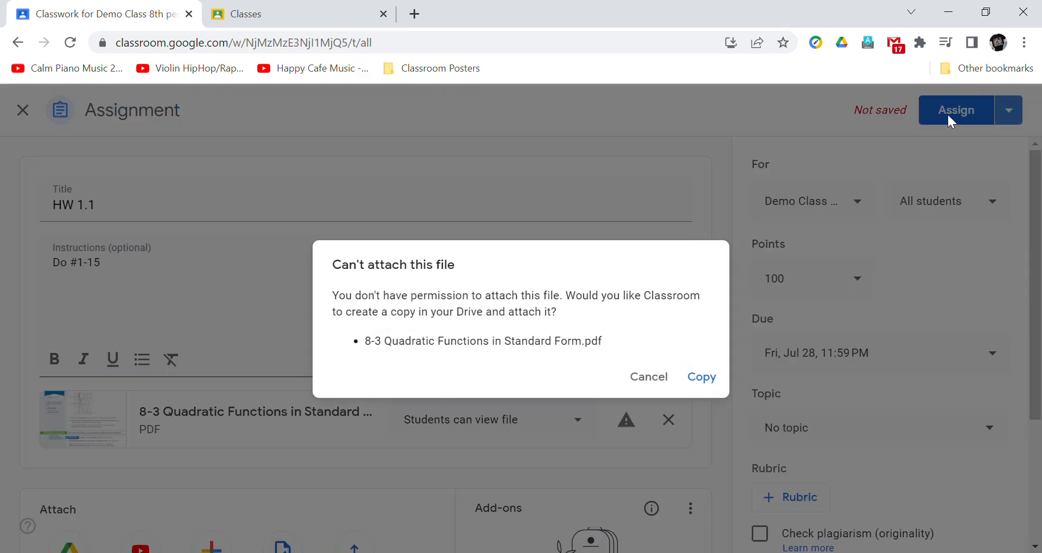
left_click(702, 378)
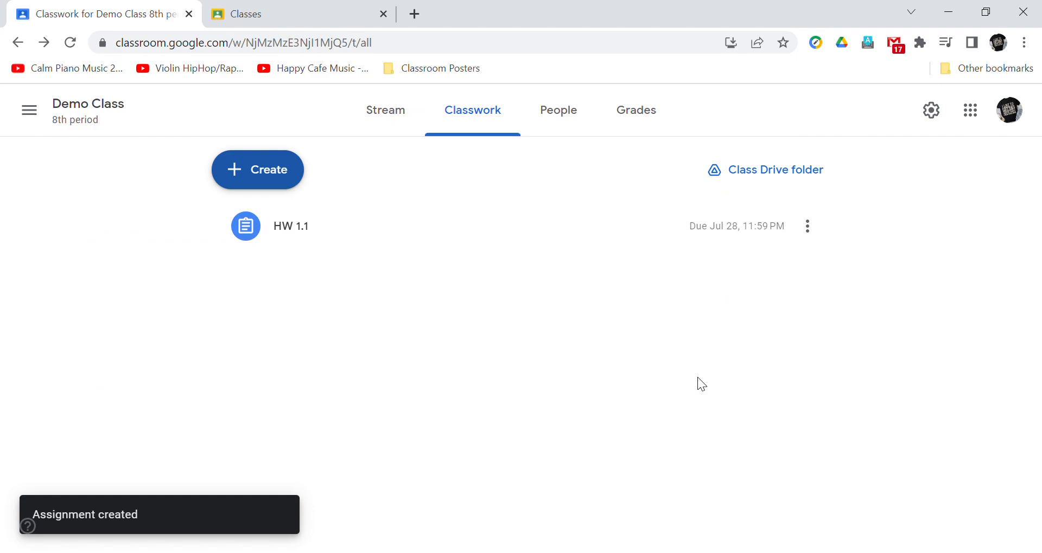
View the types of classwork that can be created, and look over the class's People and Grades pages.
left_click(277, 173)
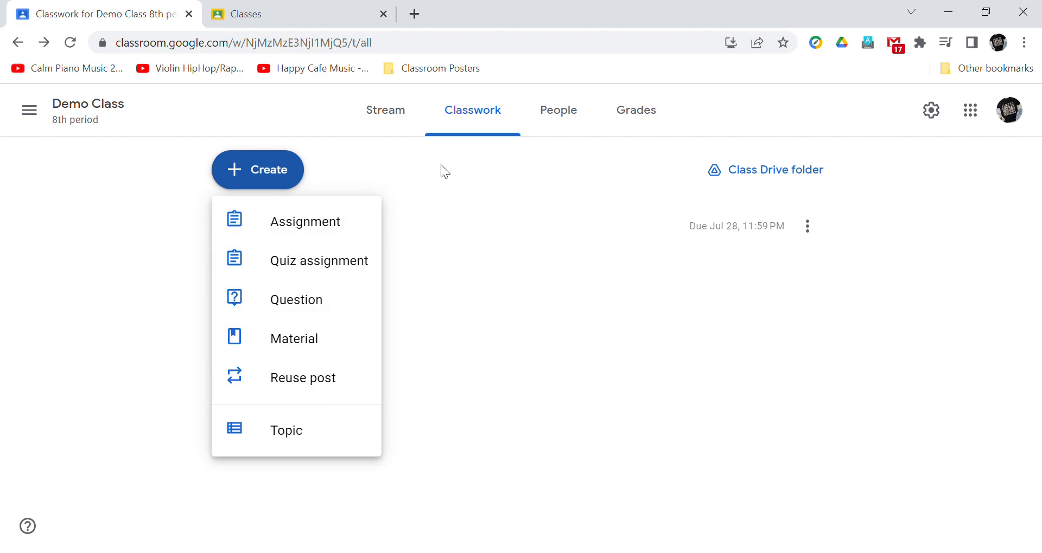
left_click(481, 172)
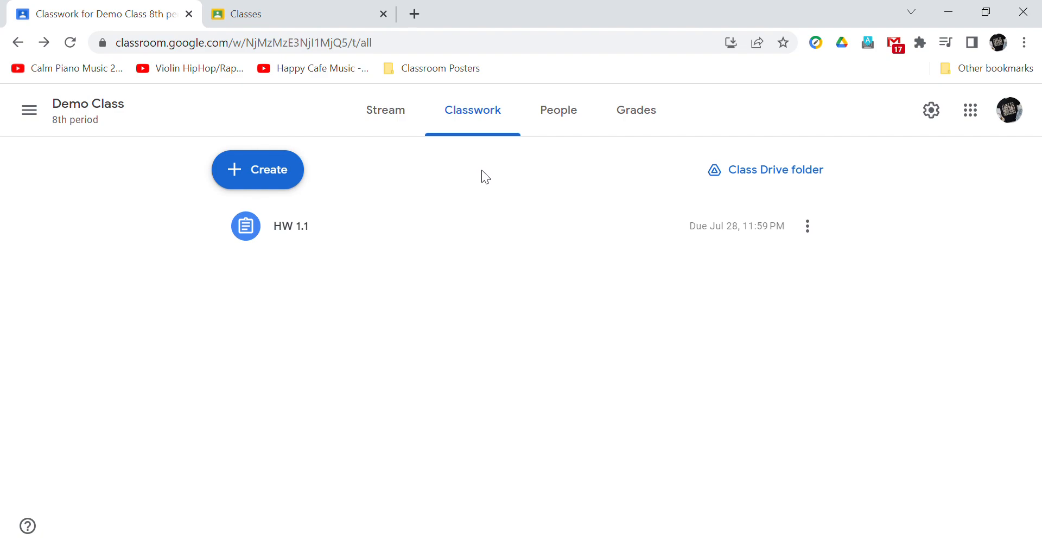
left_click(566, 115)
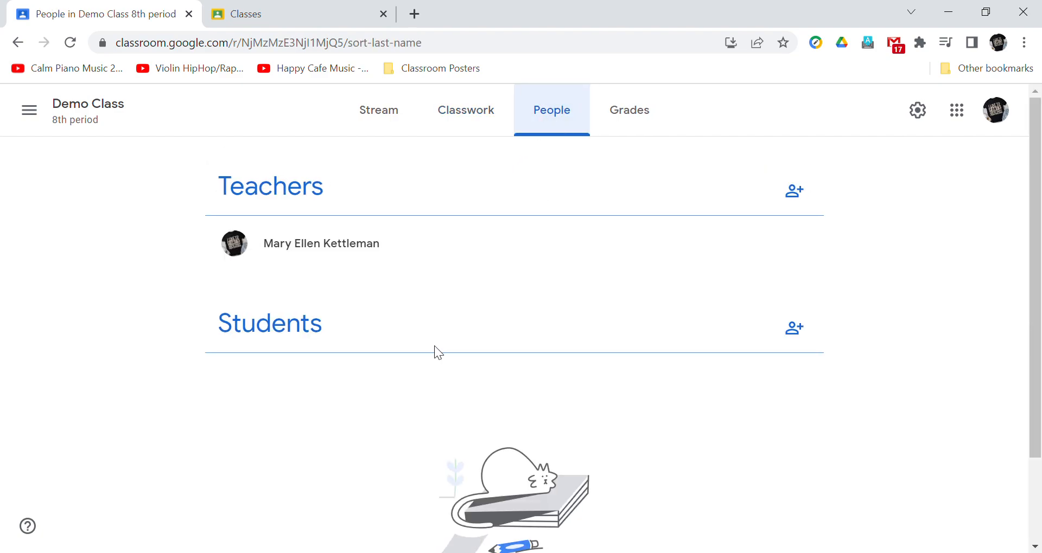
left_click(631, 118)
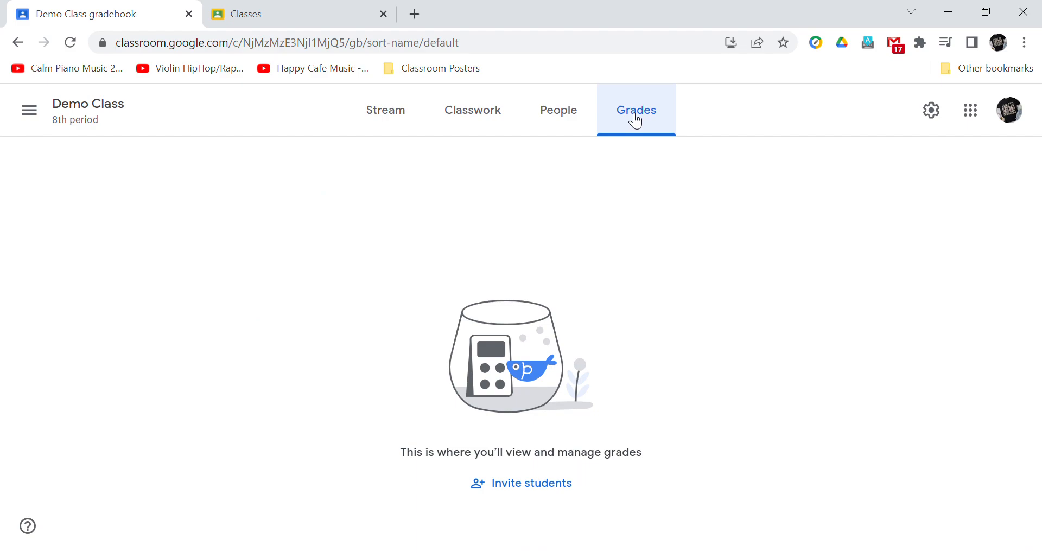
Return to the classwork and expand the HW 1.1 assignment to view its details.
left_click(503, 123)
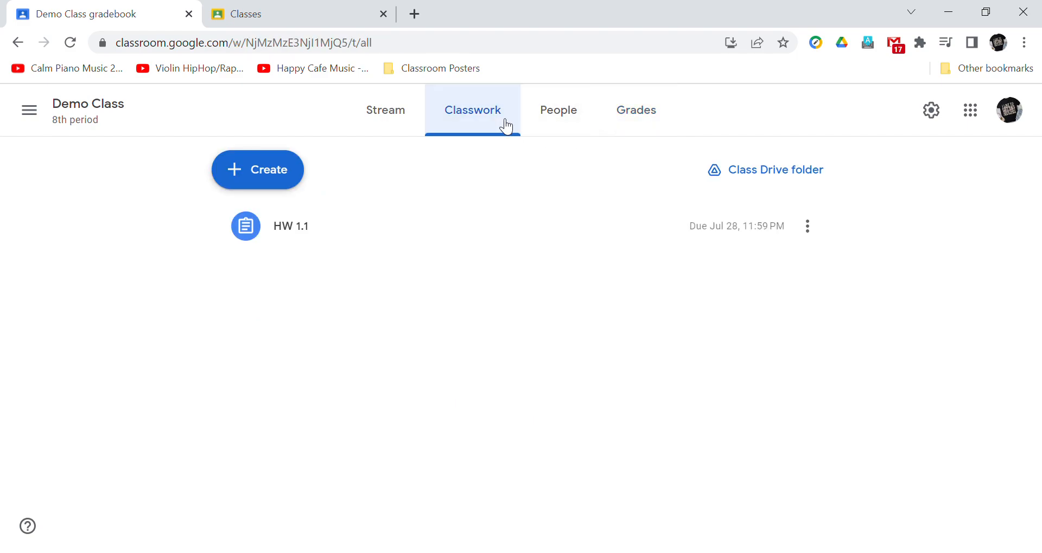
left_click(292, 240)
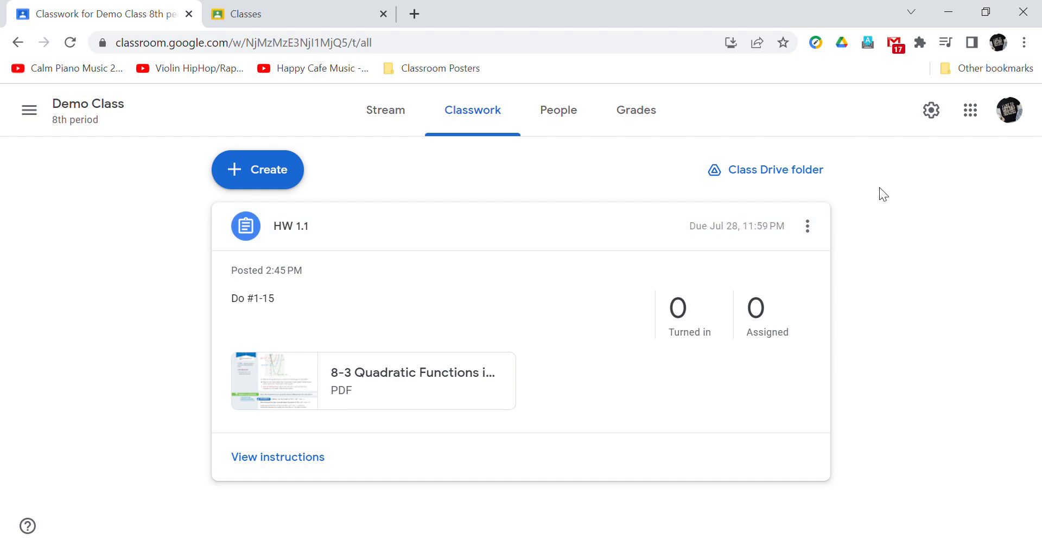
left_click(962, 76)
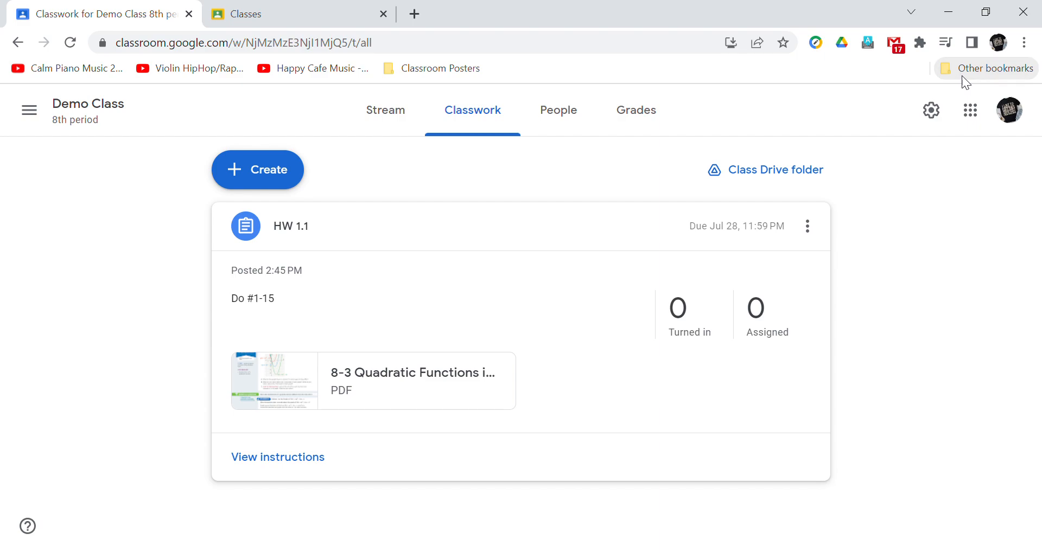
left_click(962, 76)
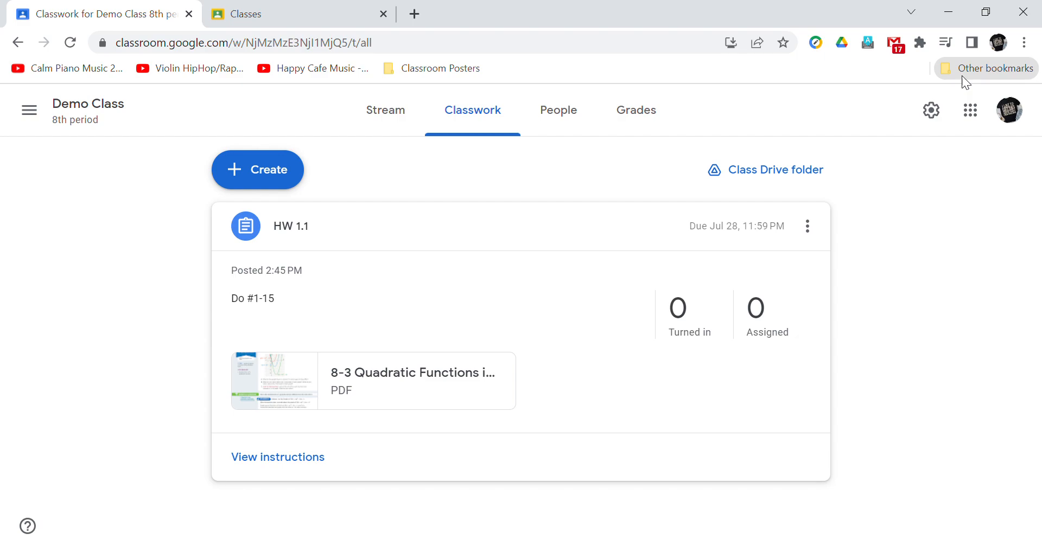